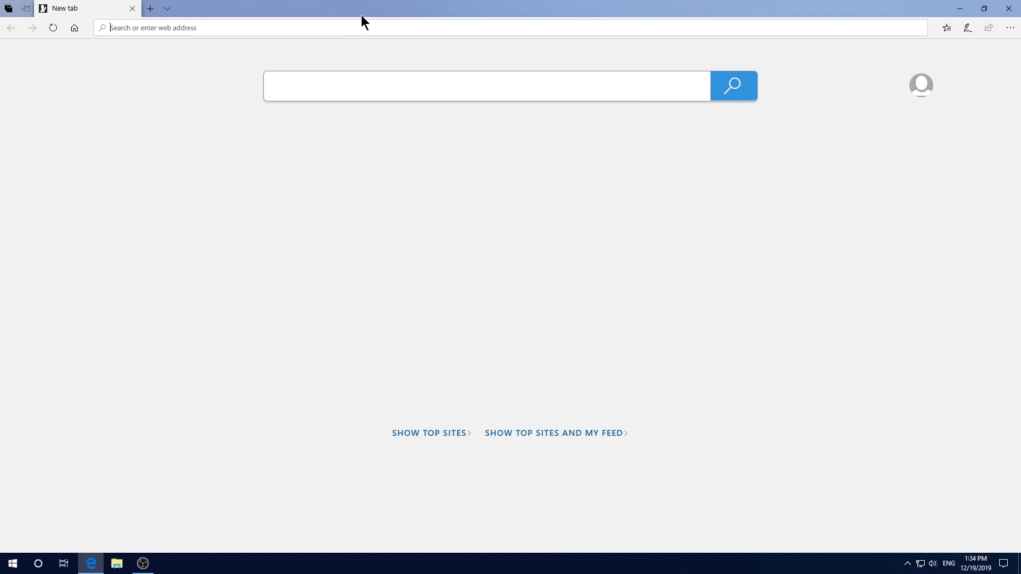
Step: Search the web for 'olex2 downlaod' and open the OlexSys homepage result
text(olex)
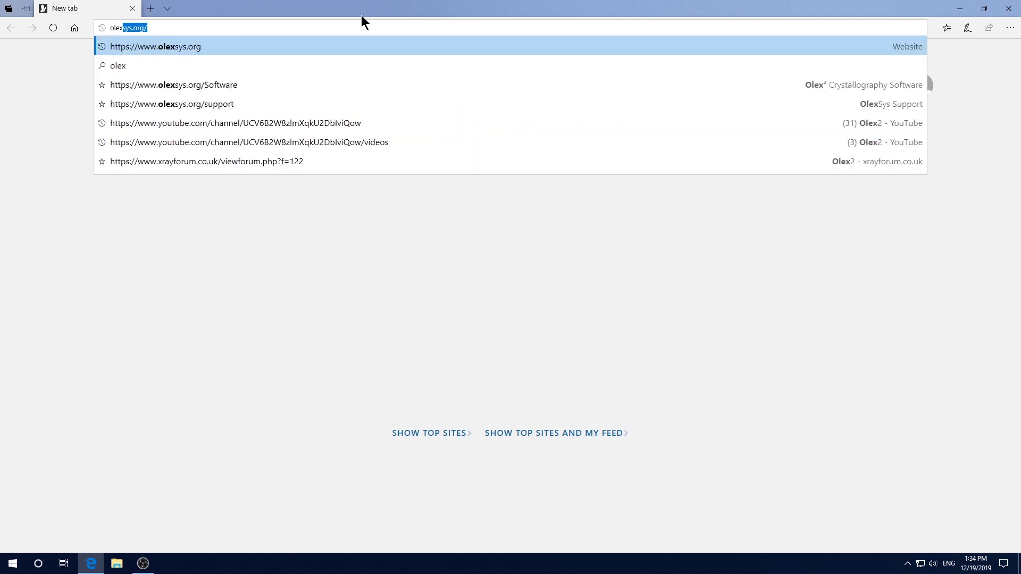
text(2 dow)
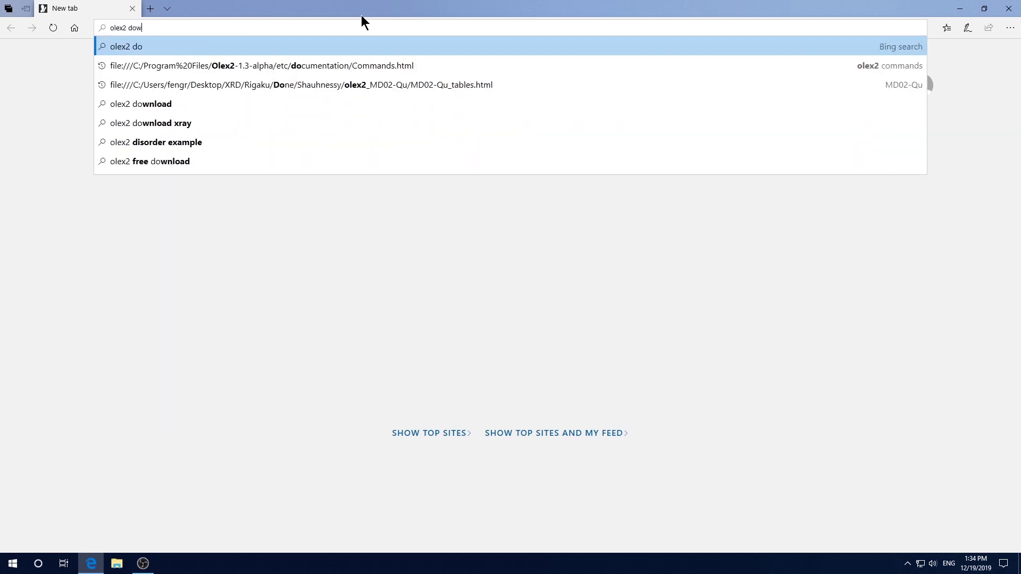
text(nlaod)
key(Return)
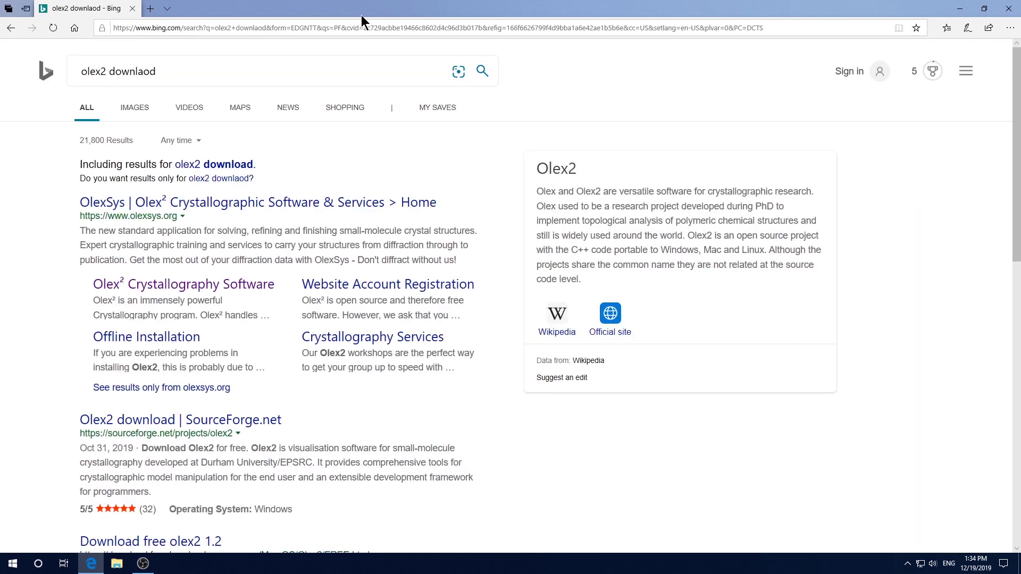
click(158, 206)
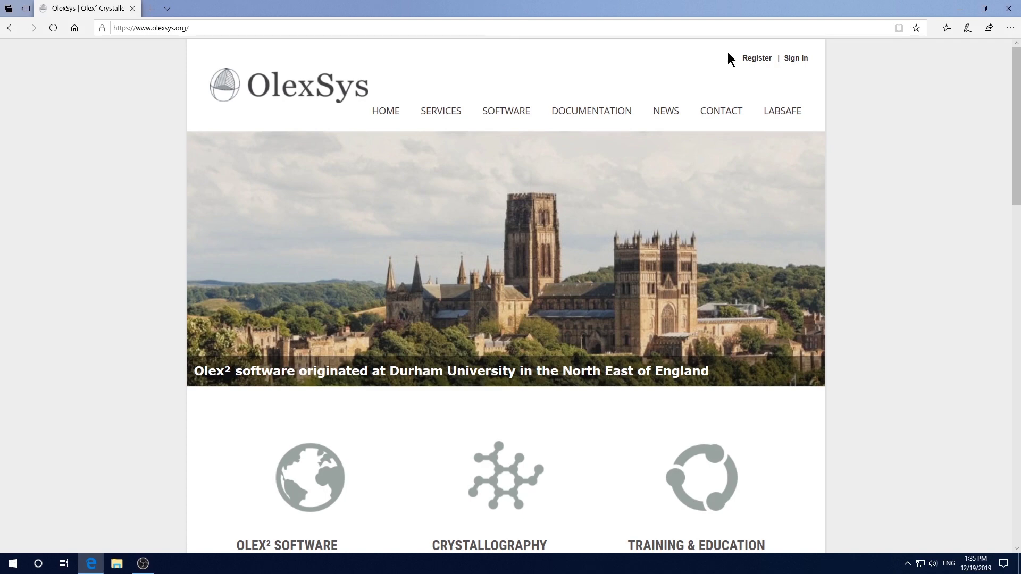
Step: Go from the OlexSys registration page to sign-in and sign in to the account
click(756, 59)
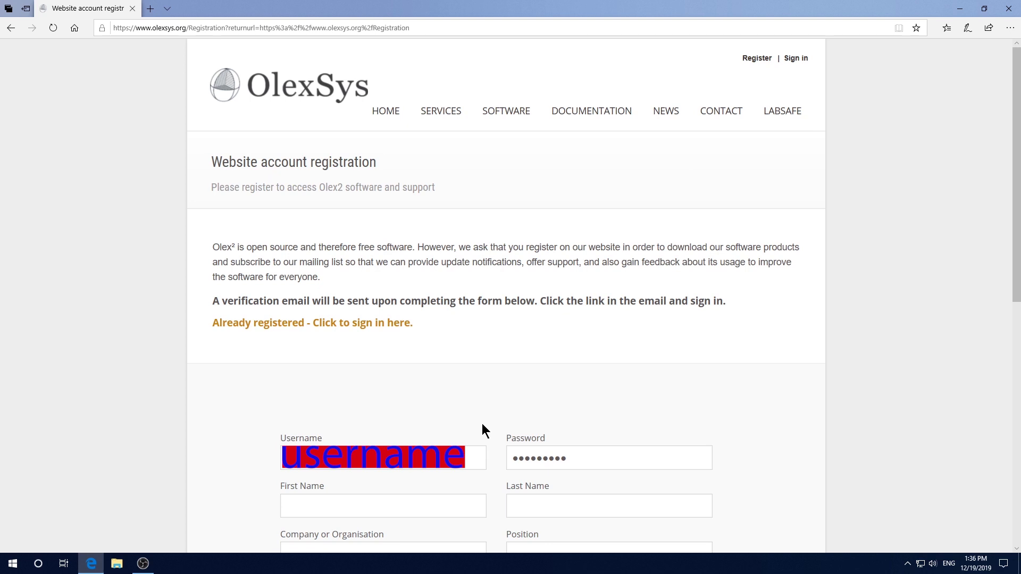
click(795, 59)
click(241, 335)
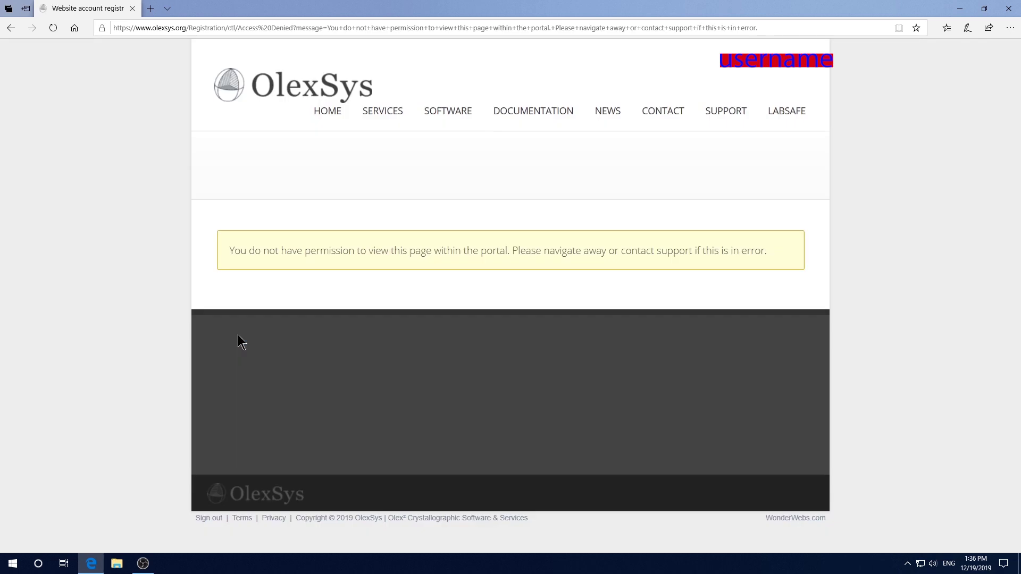
Step: Open the SOFTWARE page and scroll down to the Microsoft Windows installer section
click(436, 116)
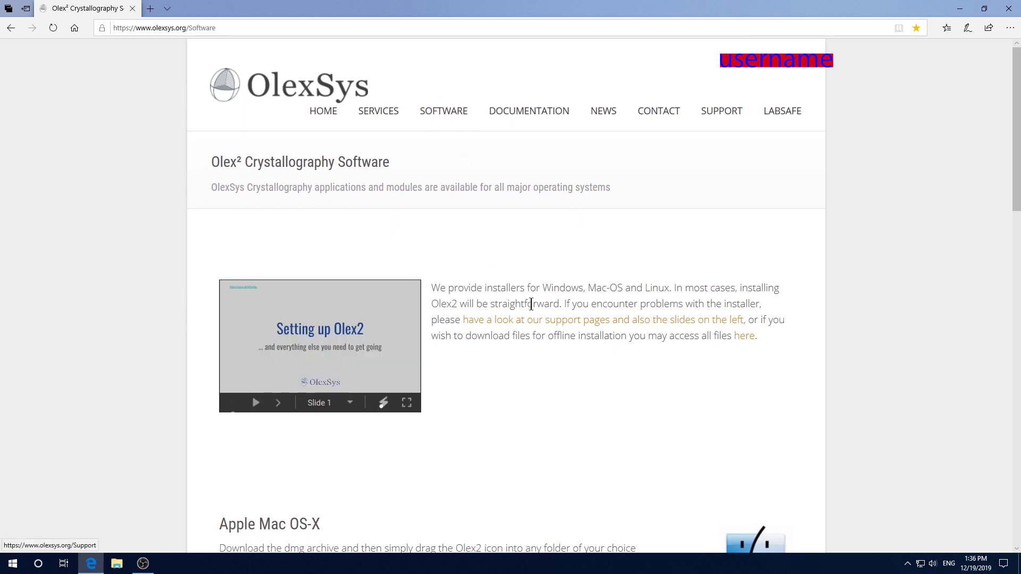
scroll(569, 297, down, 5)
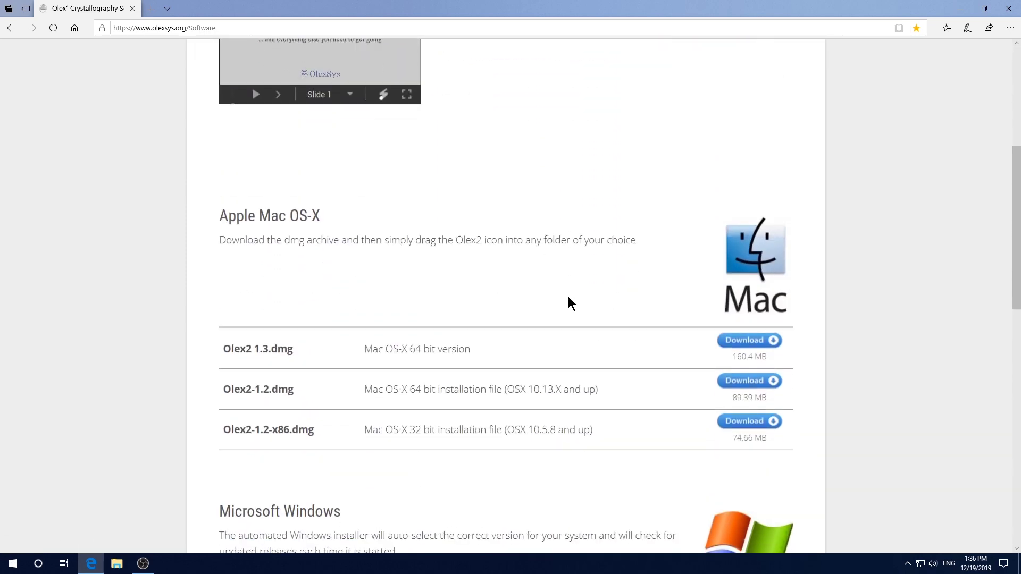
scroll(569, 299, down, 4)
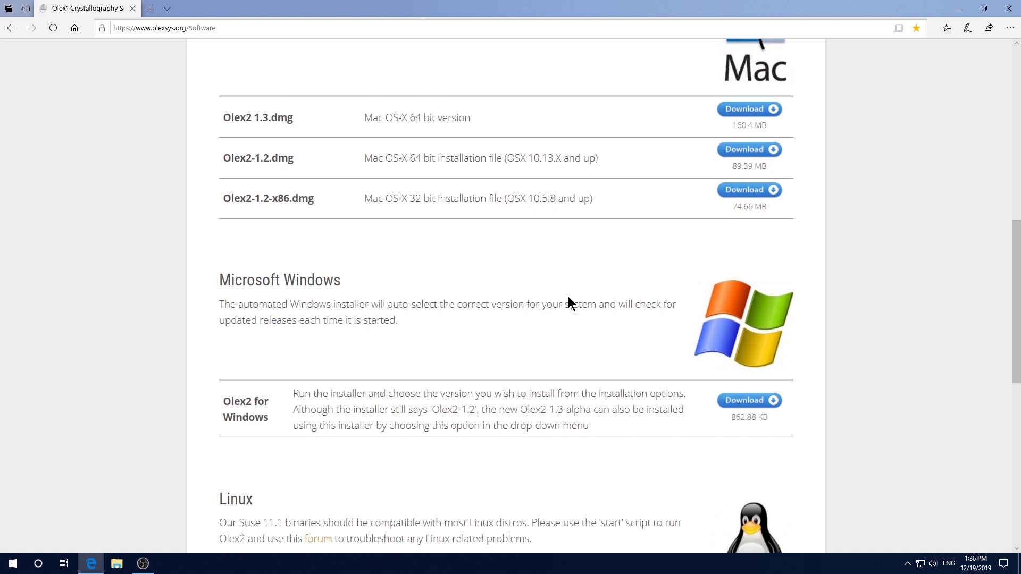
scroll(569, 299, down, 1)
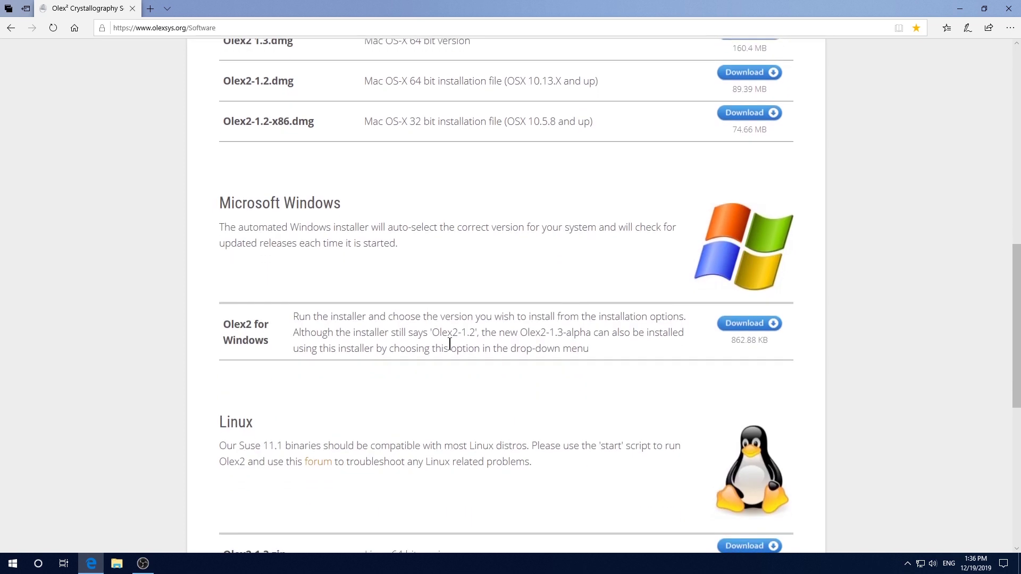
Step: Download the Olex2 for Windows installer and run it from the Edge download bar
click(748, 324)
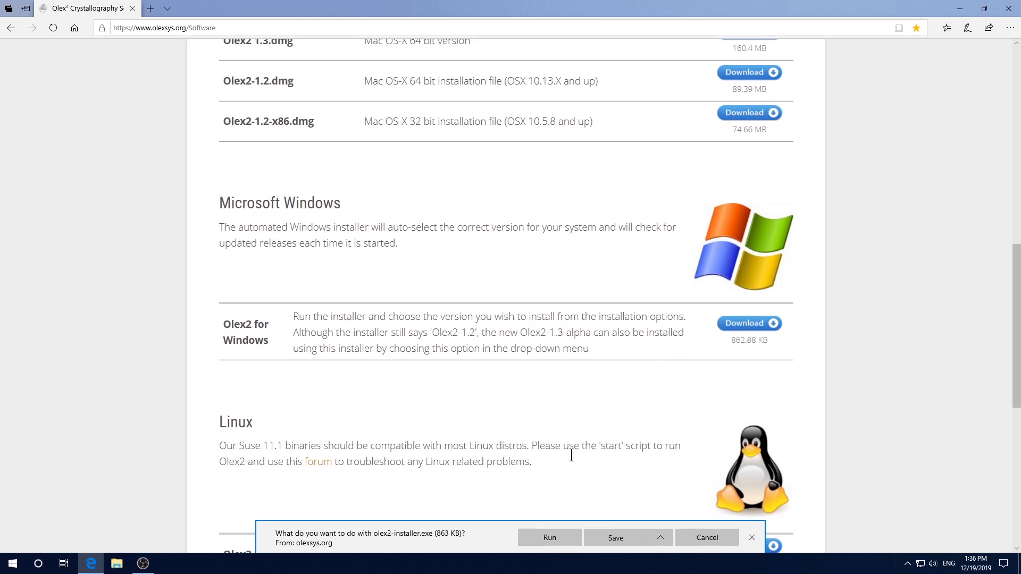
click(540, 542)
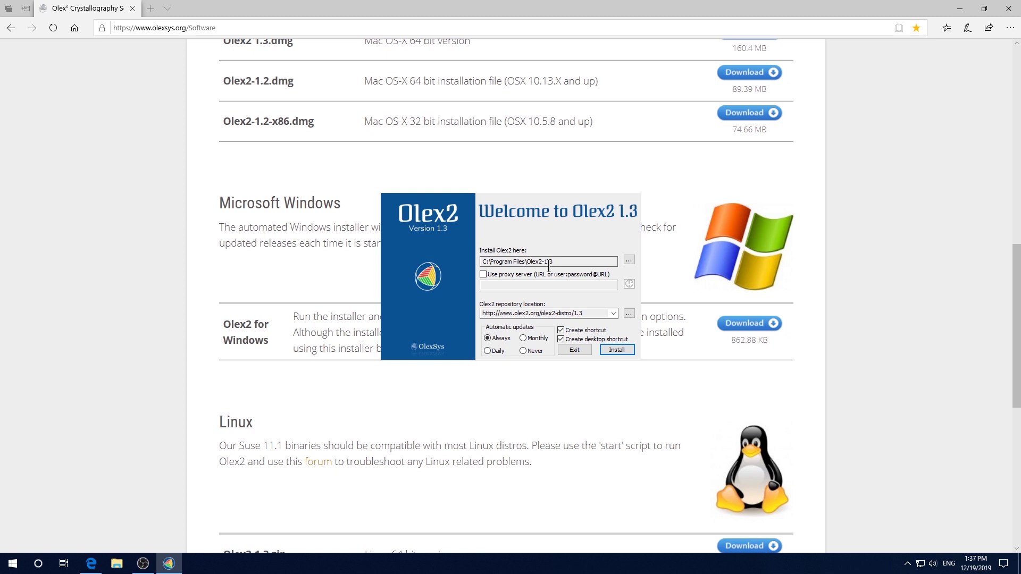
Step: Create a new Demo1 folder on drive C and choose it as the install location
click(629, 261)
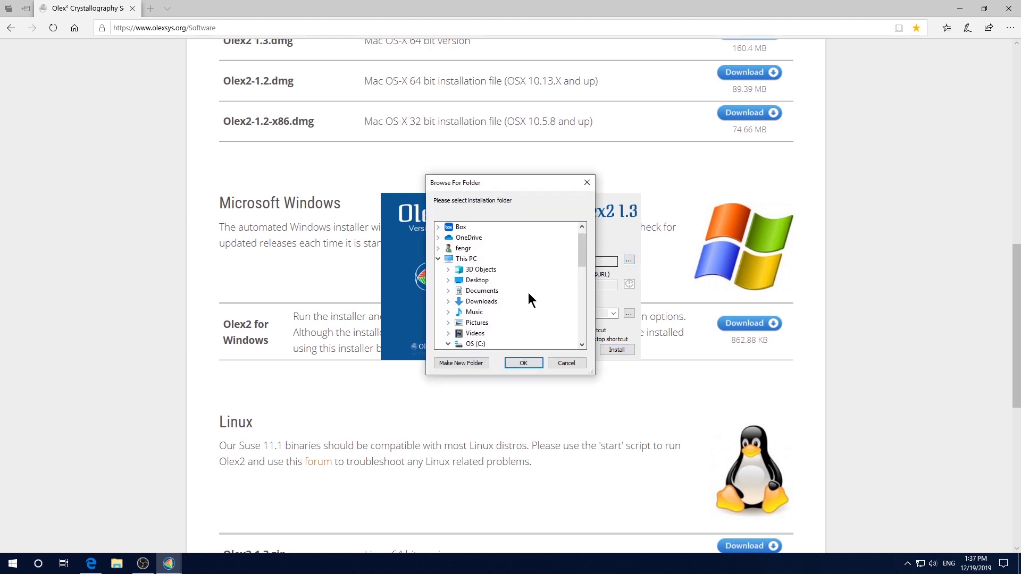
click(450, 344)
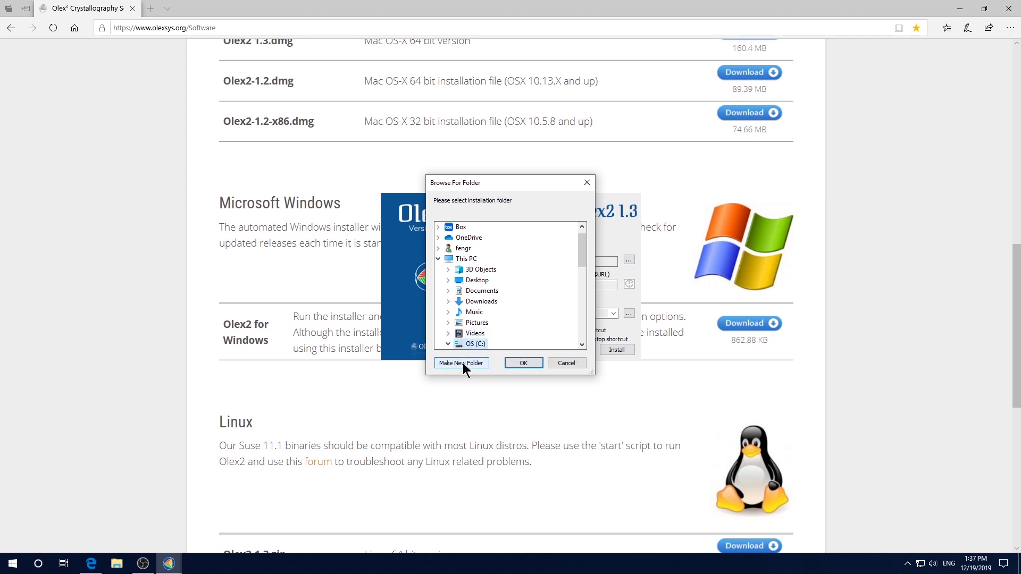
click(462, 363)
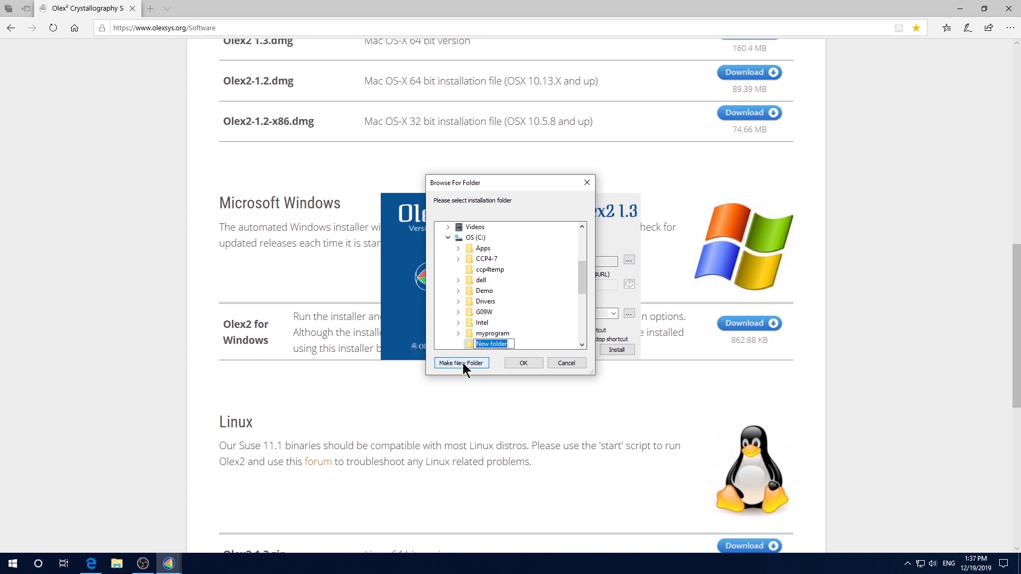
text(Demo1)
click(524, 364)
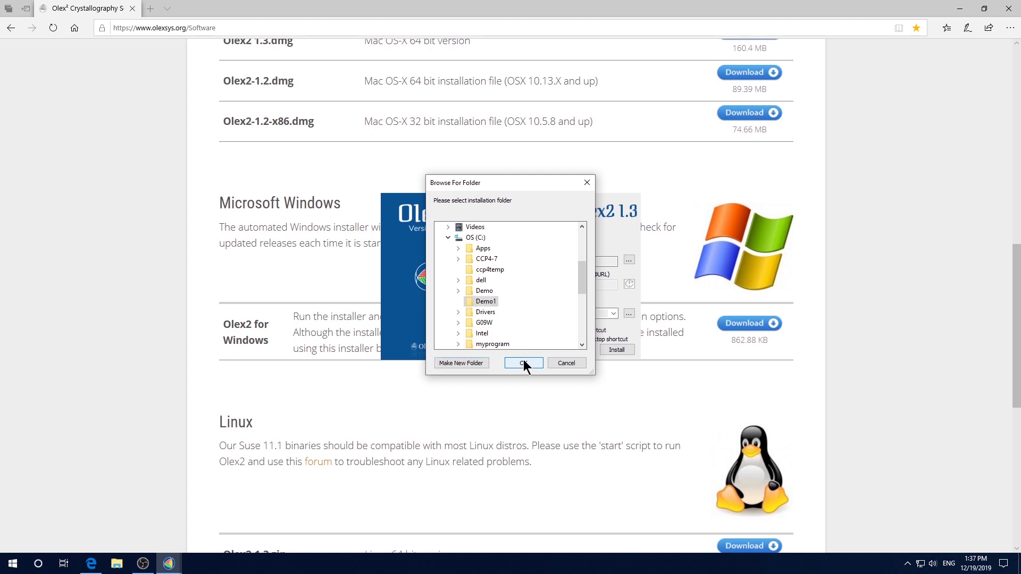
Step: Select the 1.3-alpha repository version, install it, accept the licence, and launch Olex2
click(614, 314)
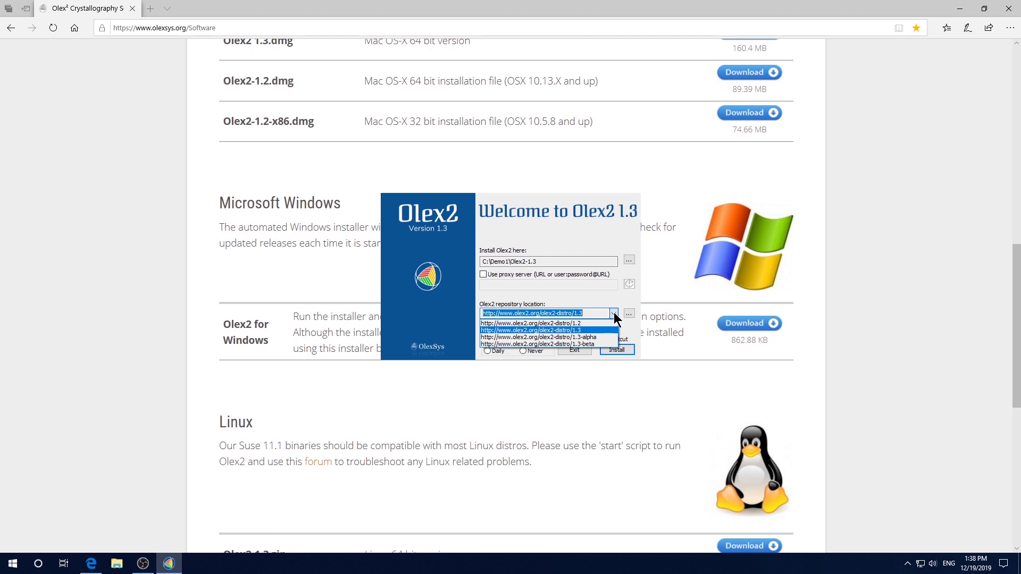
click(590, 337)
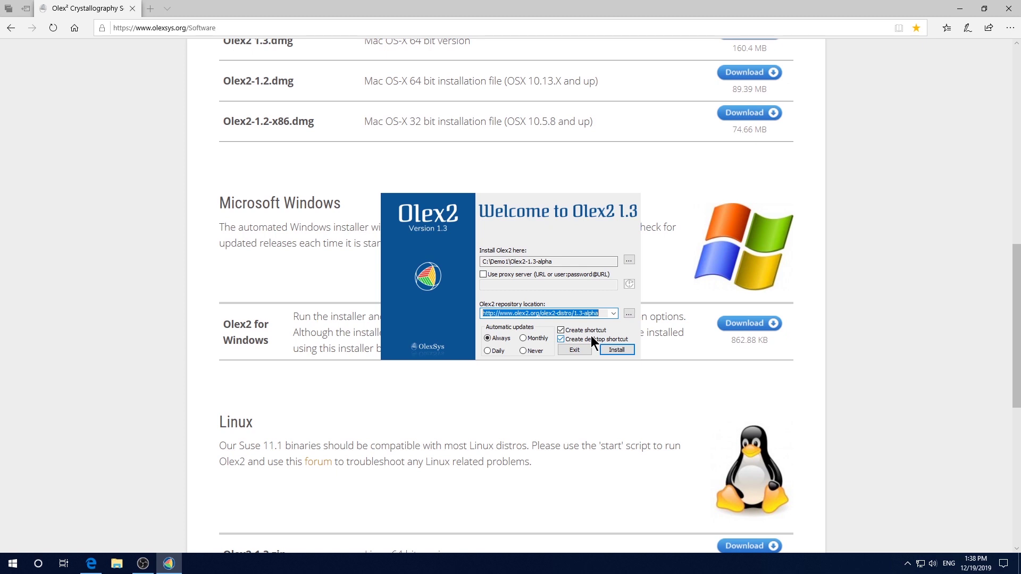
click(608, 350)
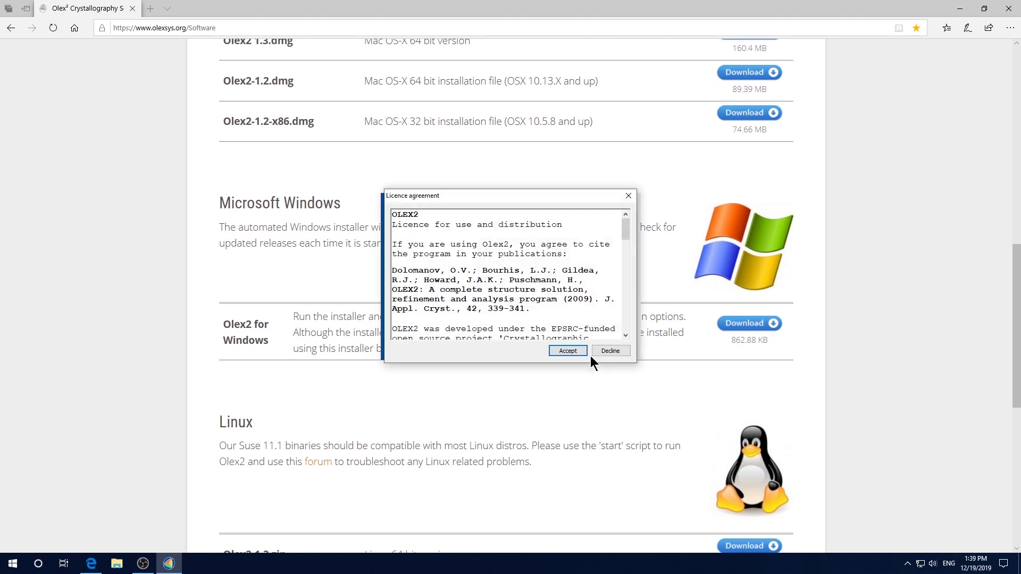
click(568, 351)
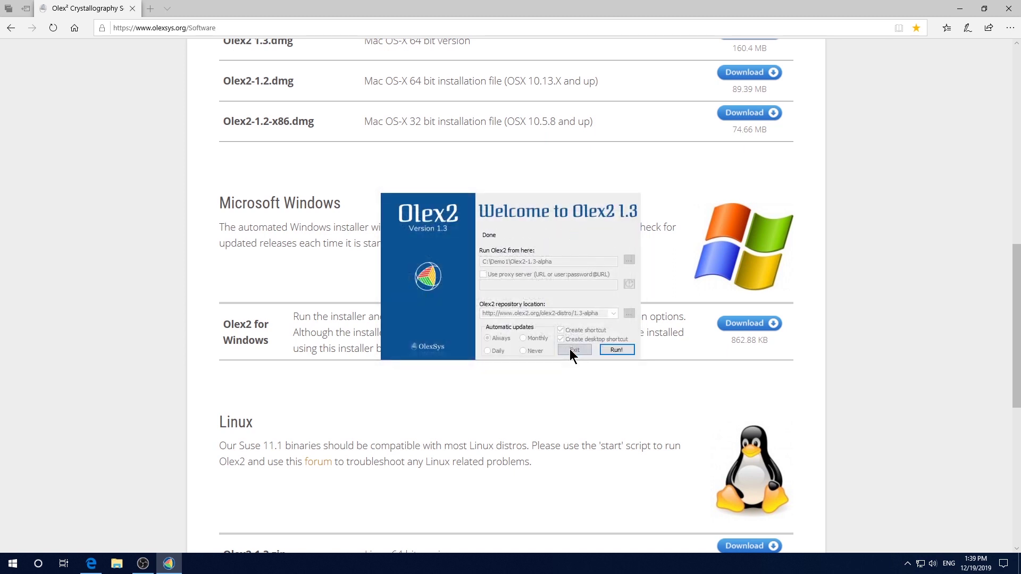
click(613, 350)
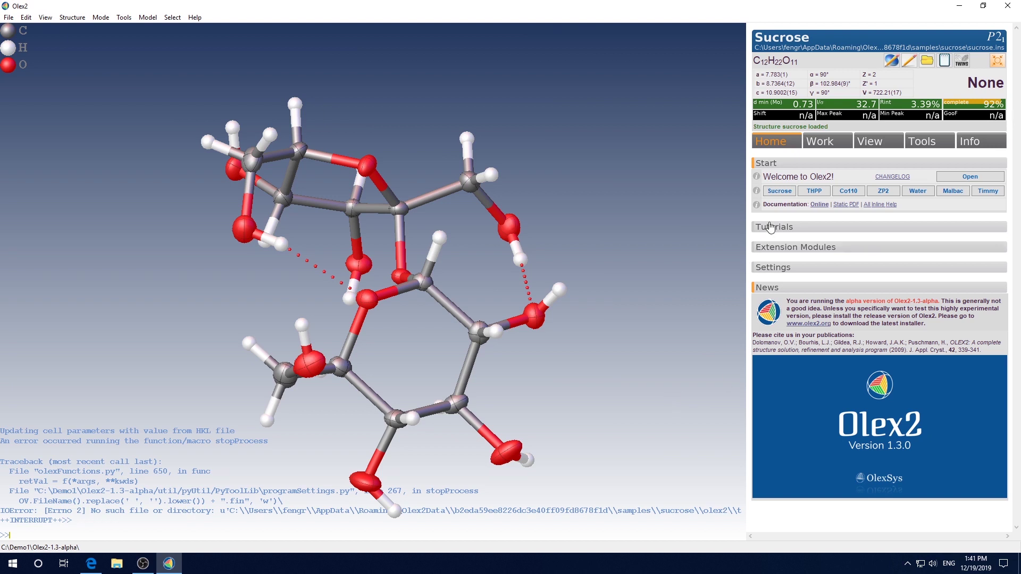
Step: On the Work tab, view the Solve and Refine program lists: only olex2.solve and olex2.refine
click(835, 141)
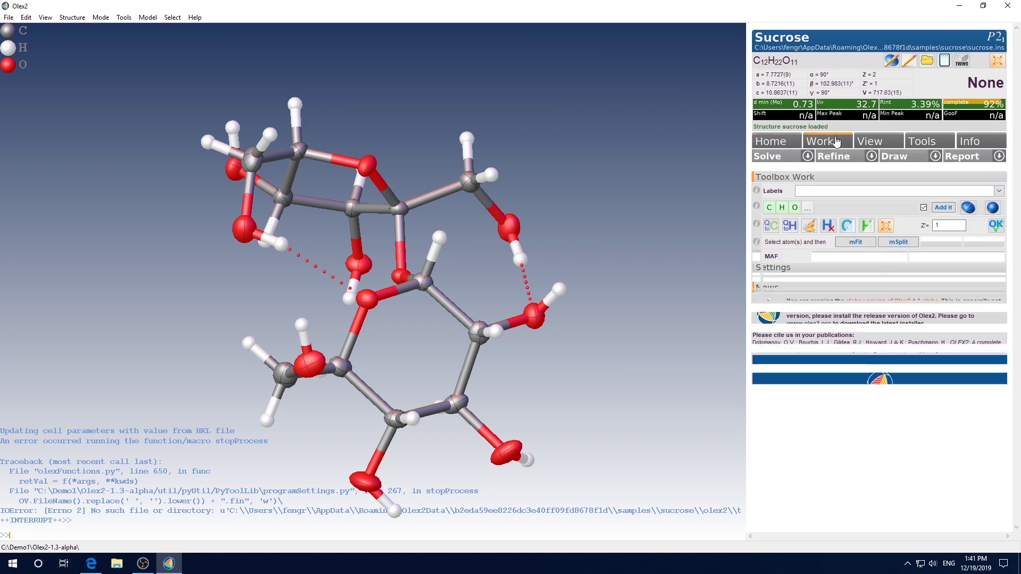
click(809, 155)
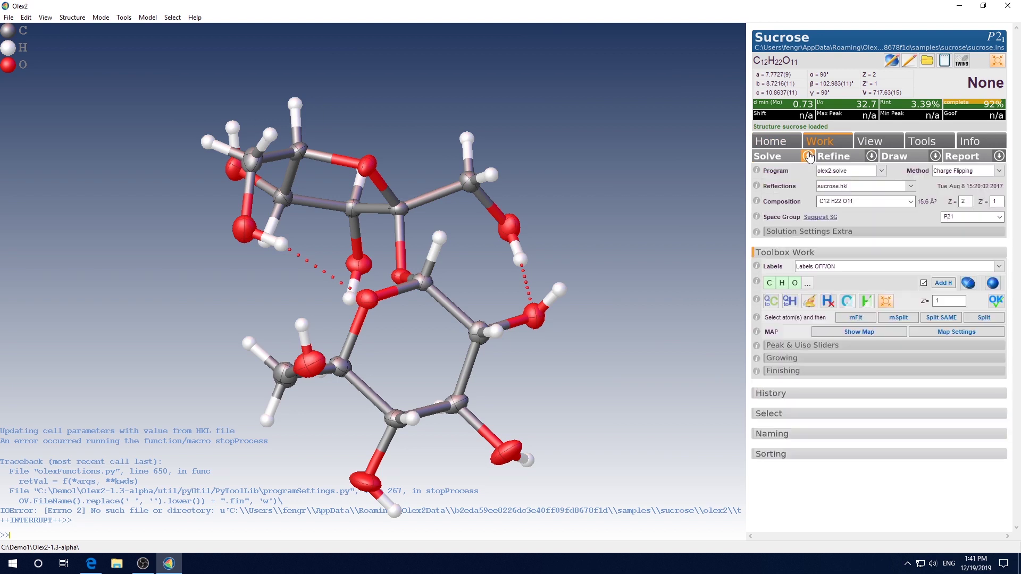
click(882, 171)
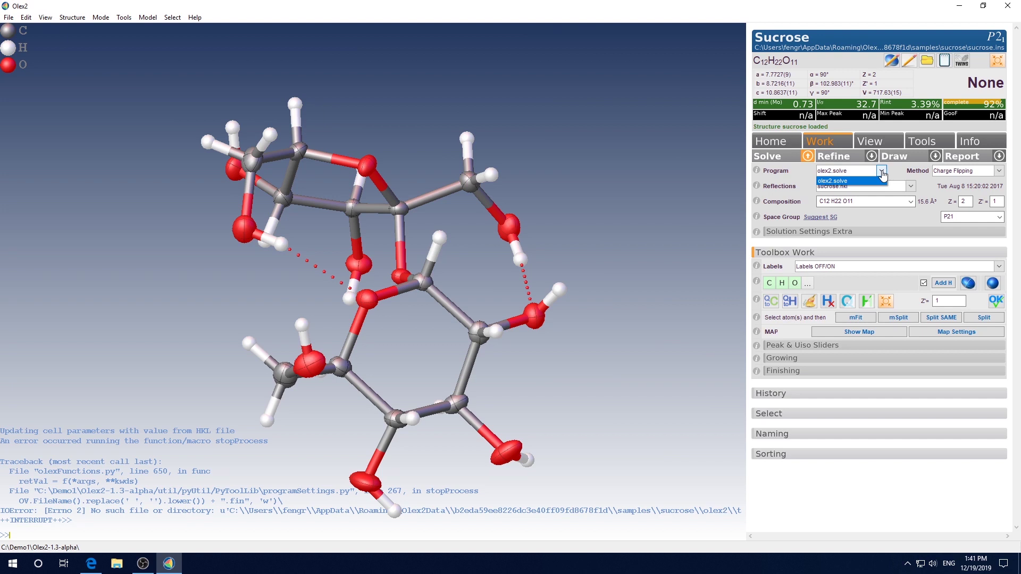
click(875, 158)
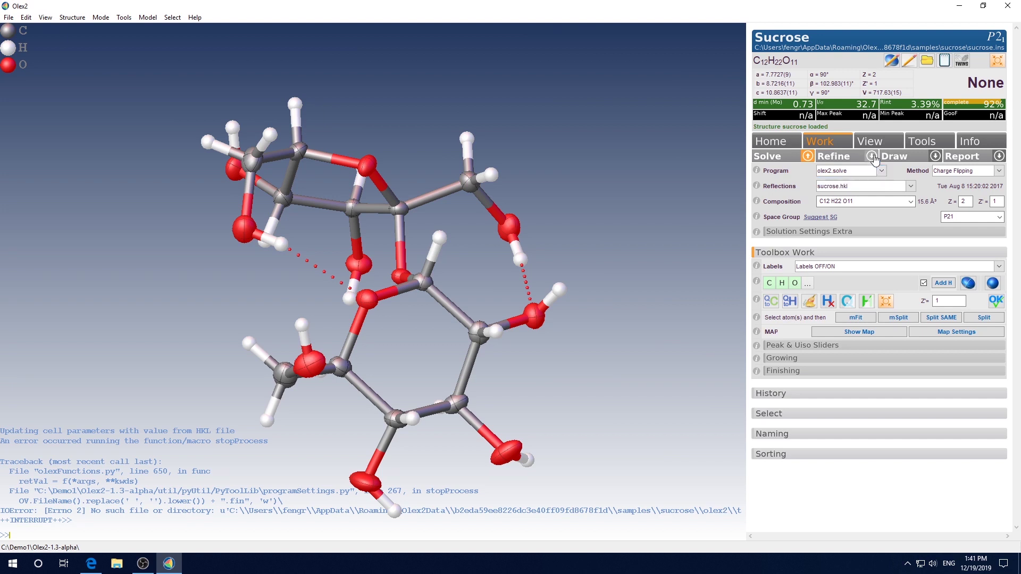
click(875, 159)
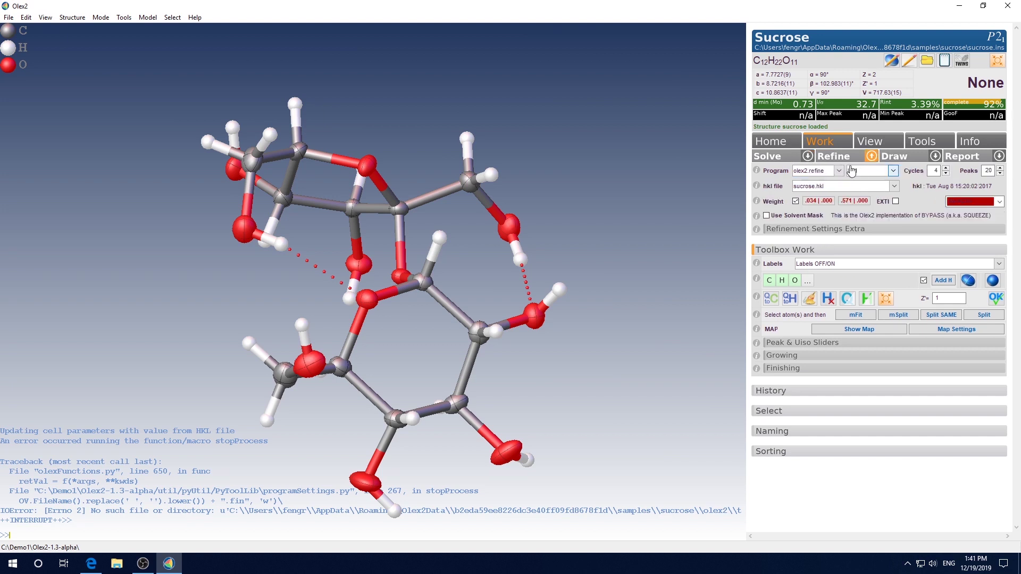
click(838, 170)
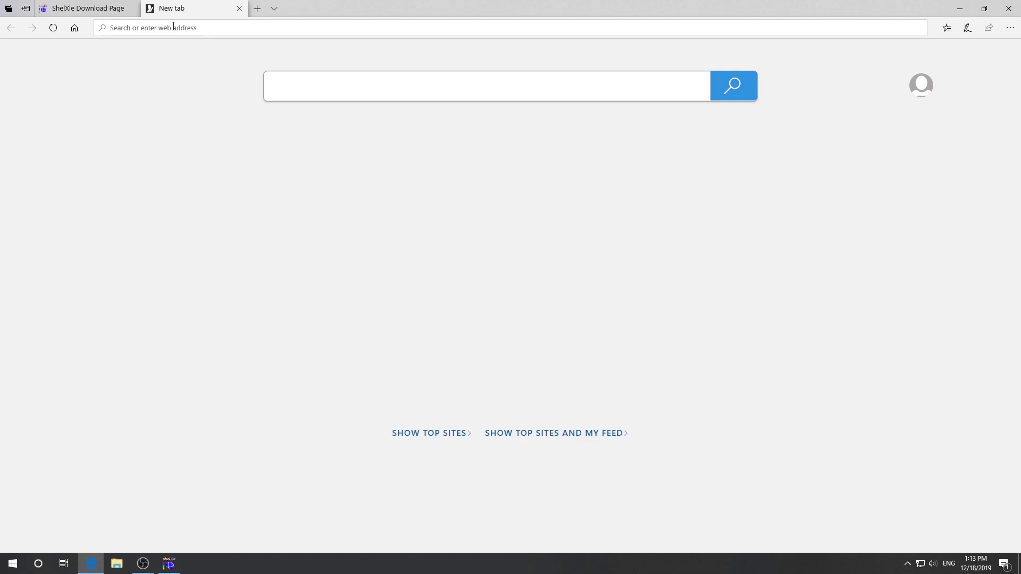
Step: Search for 'shelxl package download' from the address bar of a new tab
click(173, 26)
text(shel)
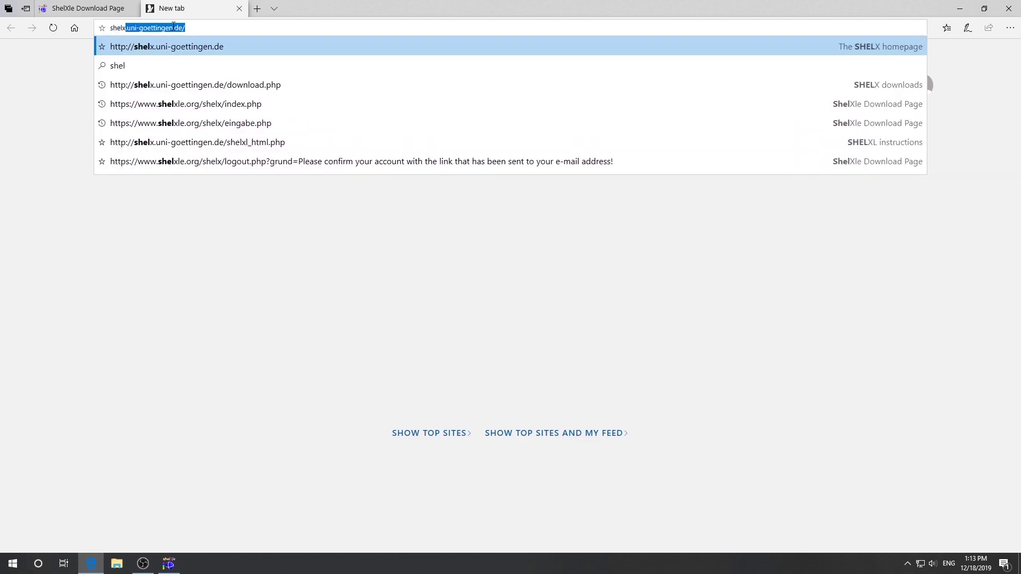
text(xl pack)
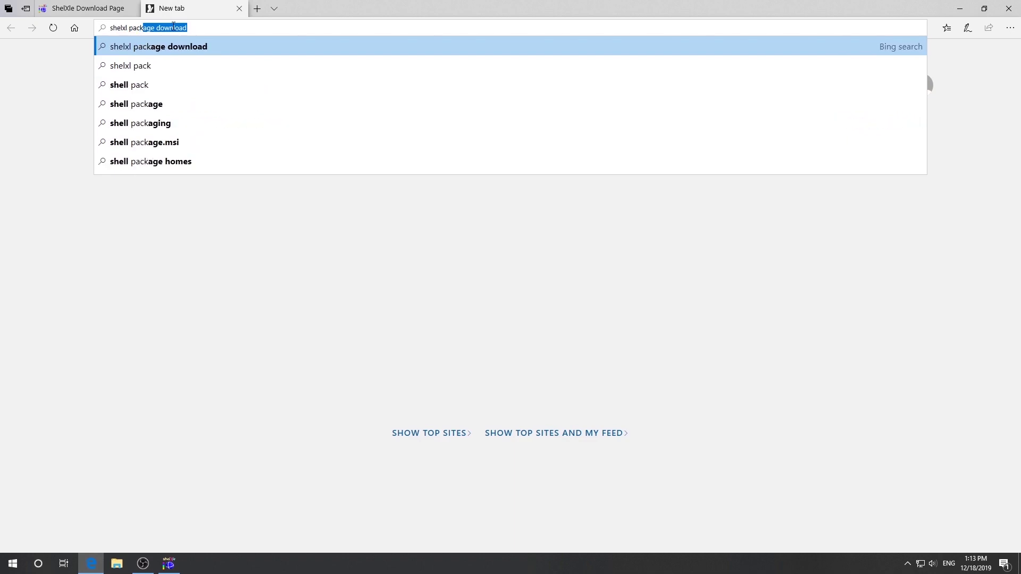
key(Return)
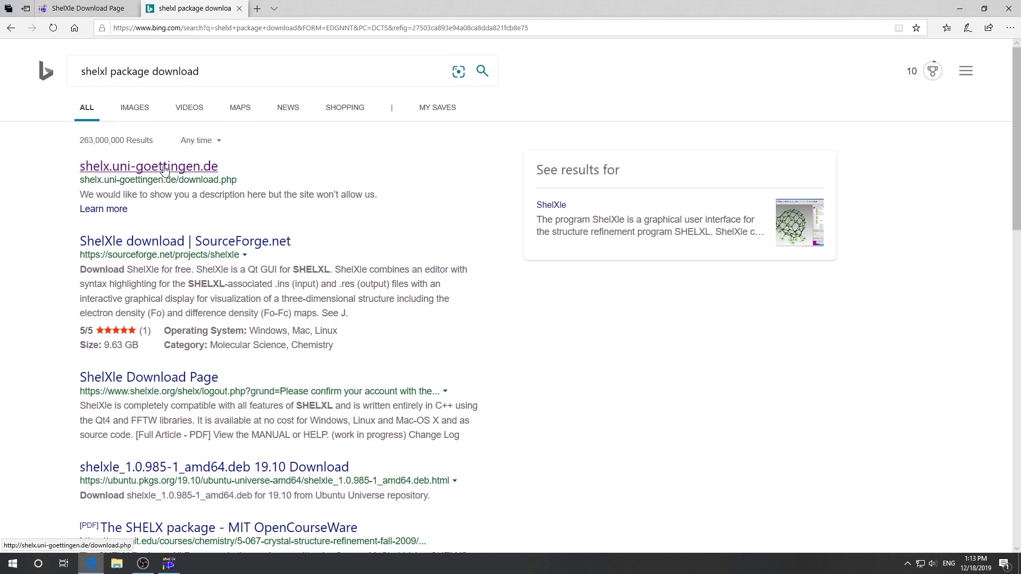
Step: Open the shelx.uni-goettingen.de download page from the Bing results
click(164, 171)
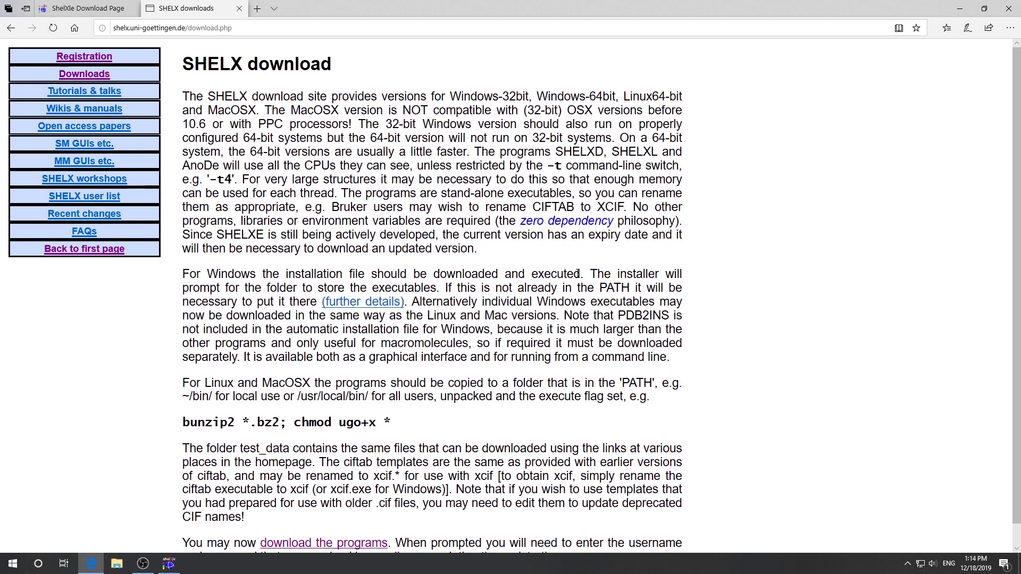
mouse_move(102, 60)
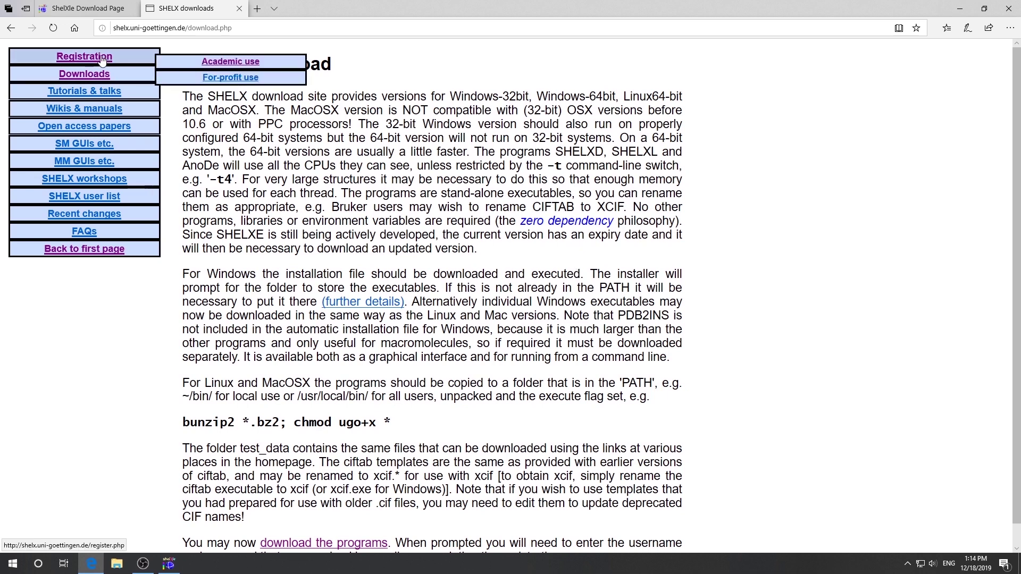
click(233, 63)
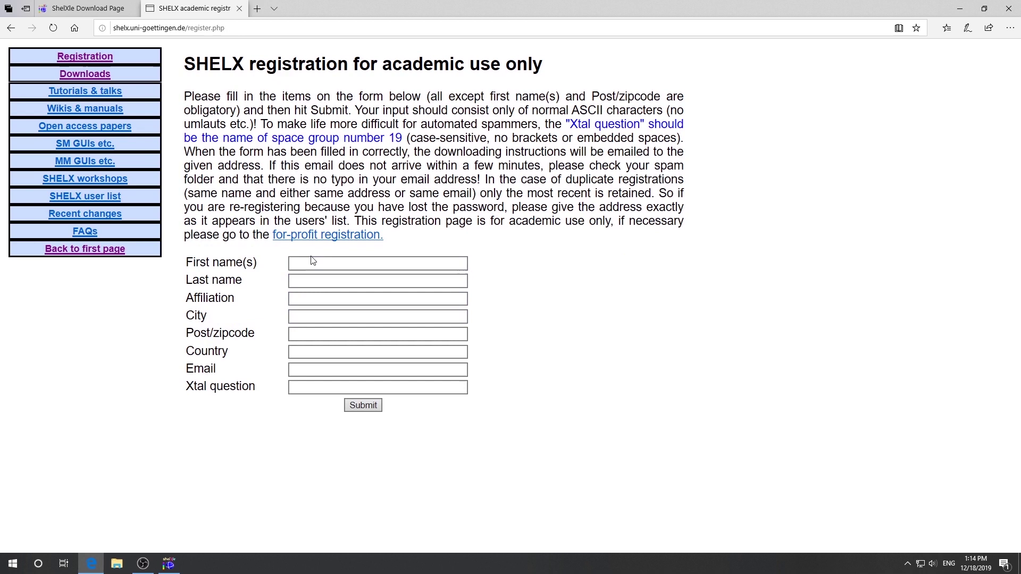
click(333, 390)
mouse_move(140, 147)
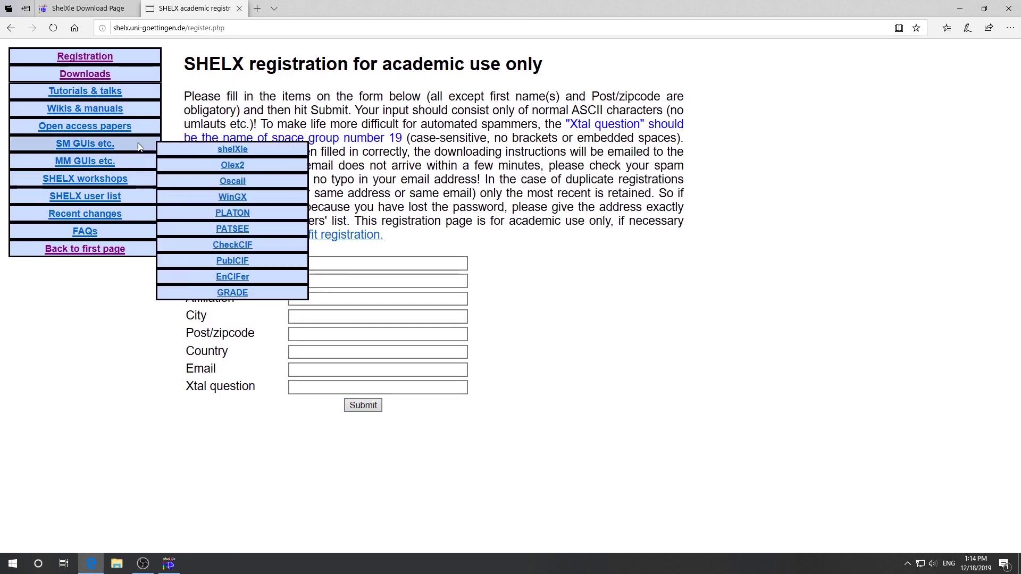
click(85, 75)
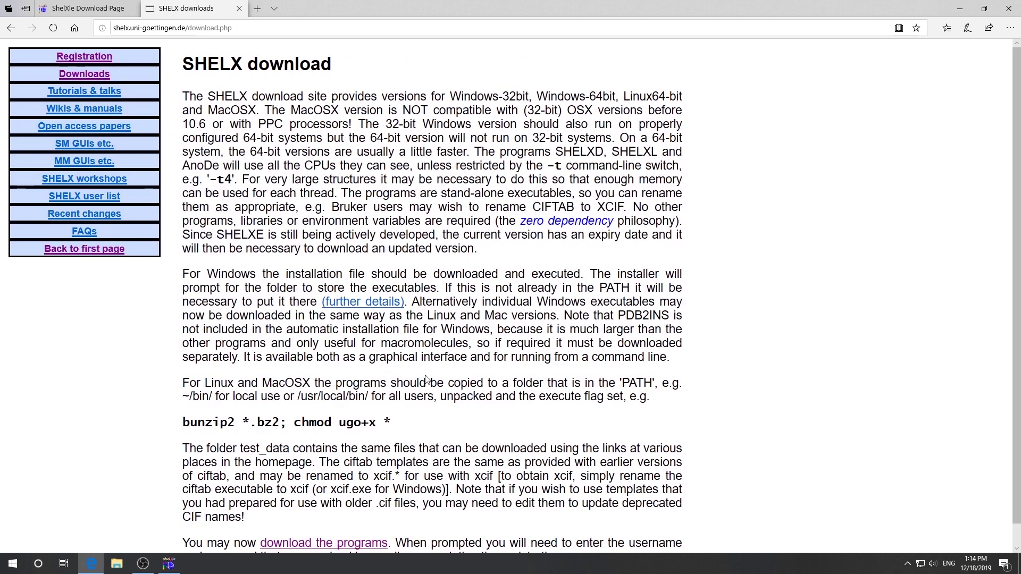
scroll(426, 379, down, 1)
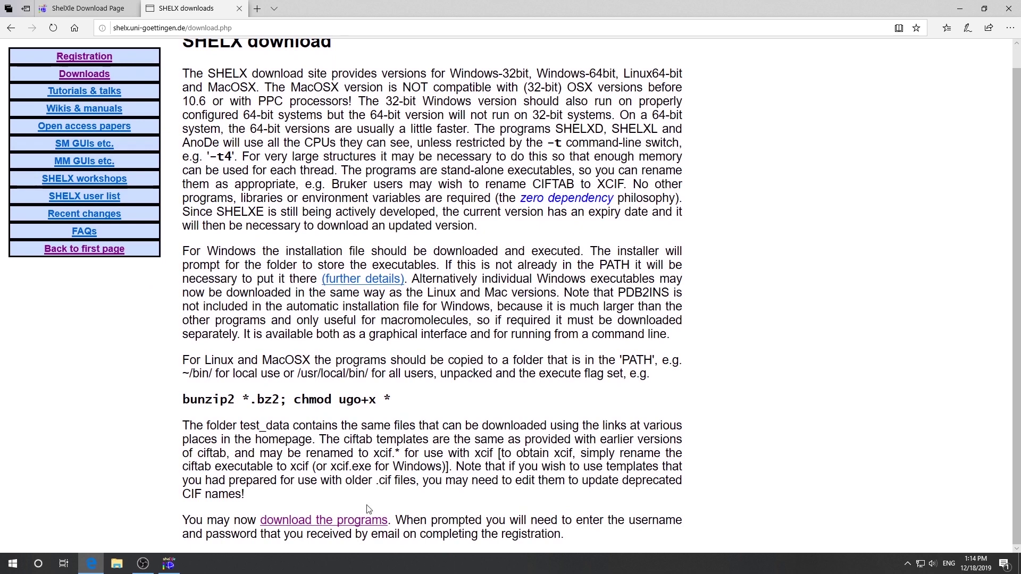
Step: Log in to the SHELX download area with username and password, then download install_shelx_win64.exe
click(342, 523)
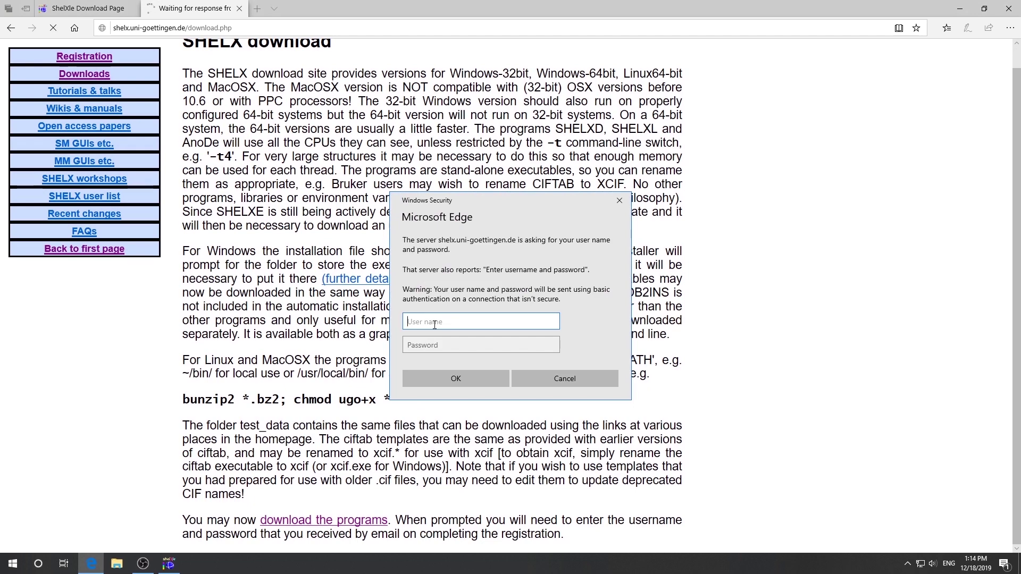
text(your user name)
key(Tab)
text(******)
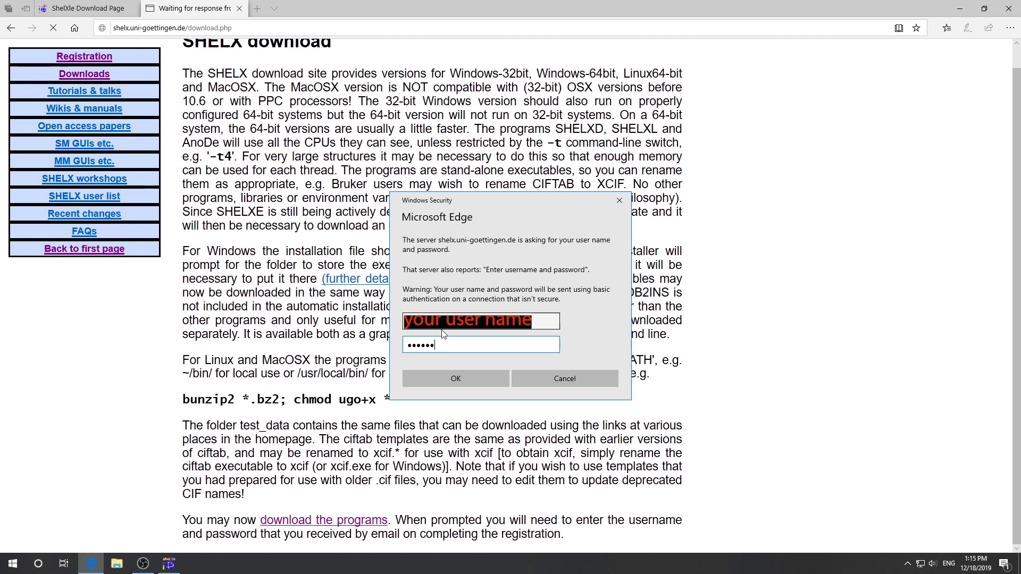
click(461, 378)
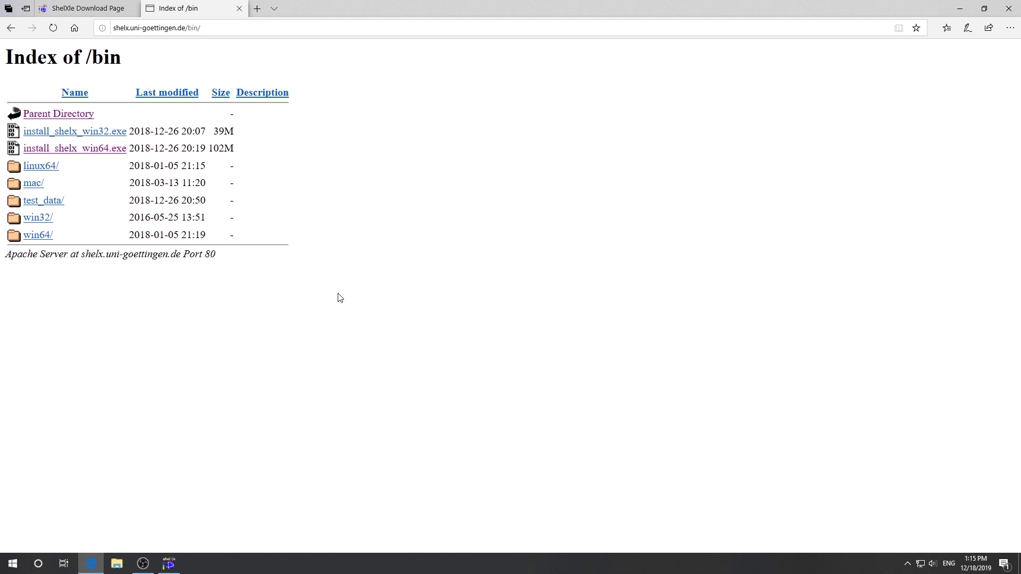
click(79, 151)
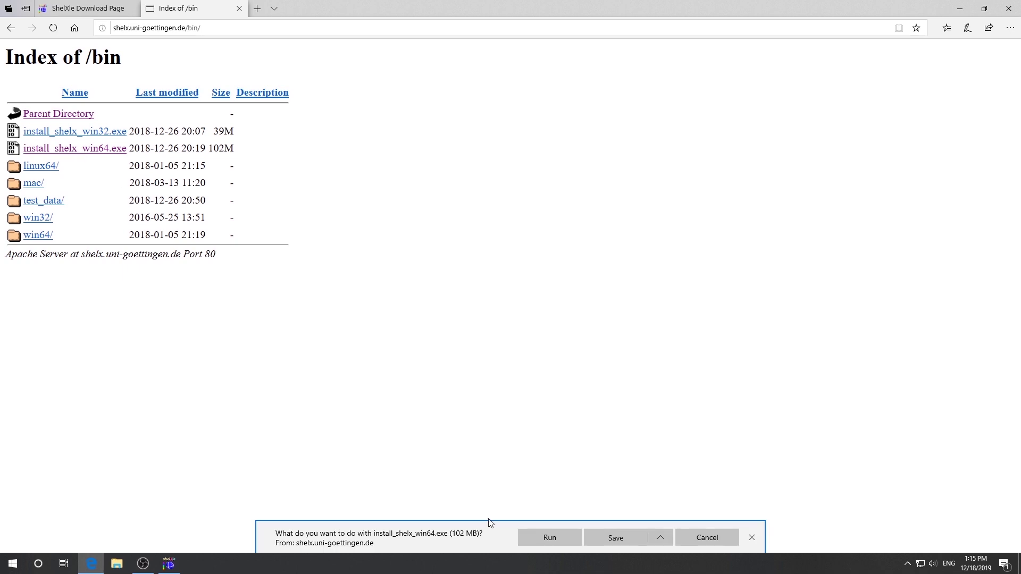
click(607, 538)
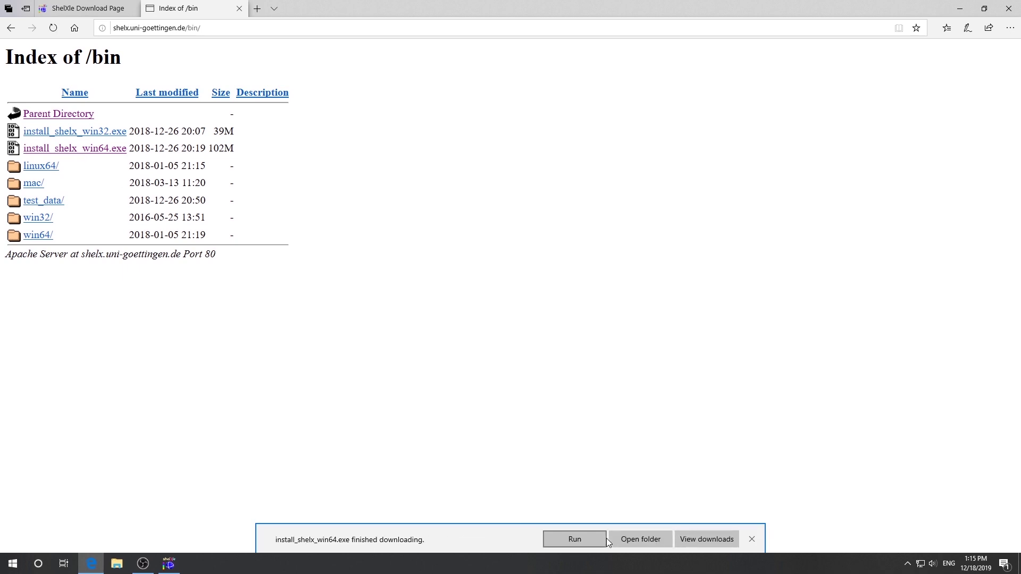
Step: Run the SHELX 64-bit installer and continue with all components left selected
click(560, 538)
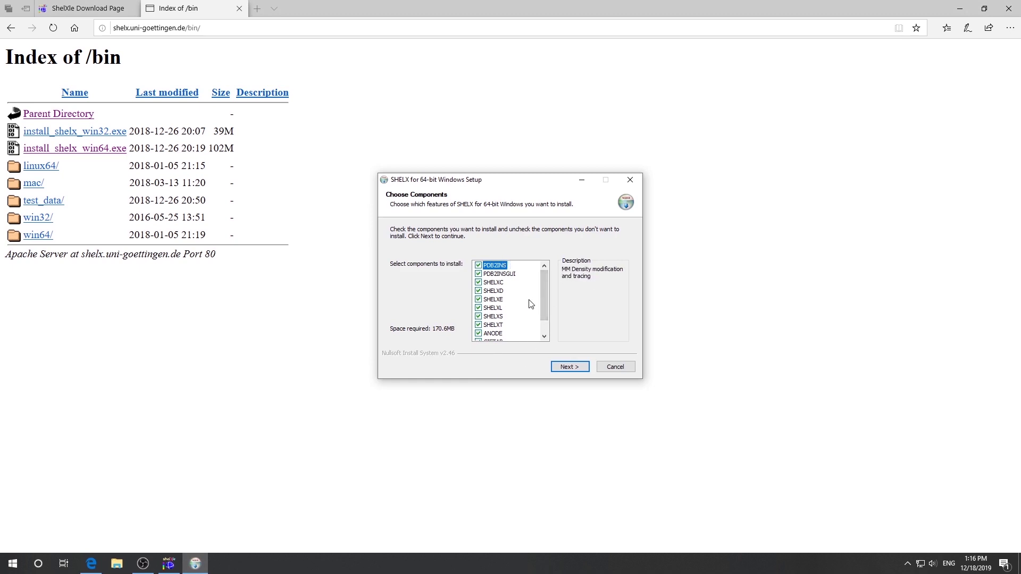
scroll(544, 292, down, 1)
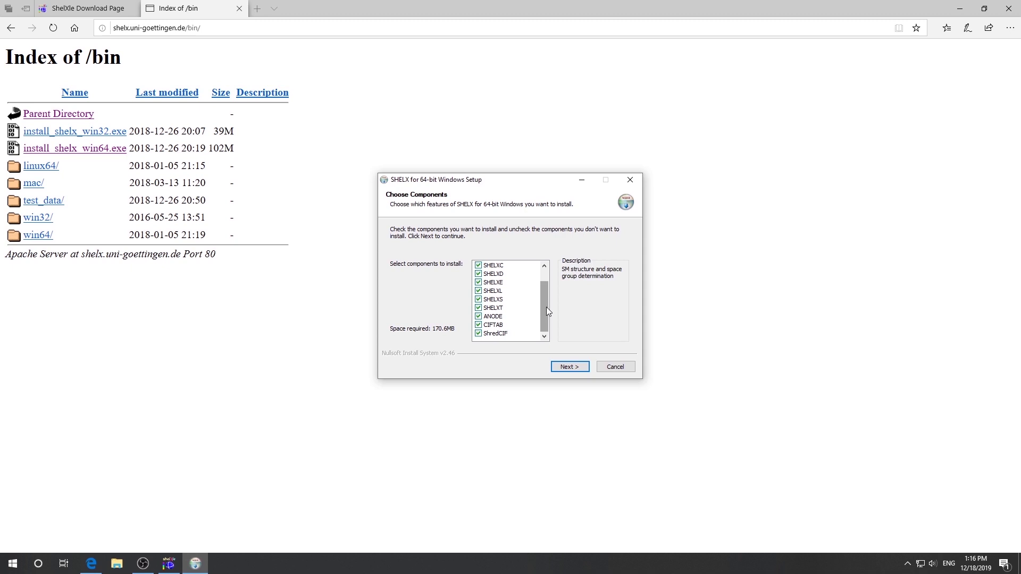
click(577, 368)
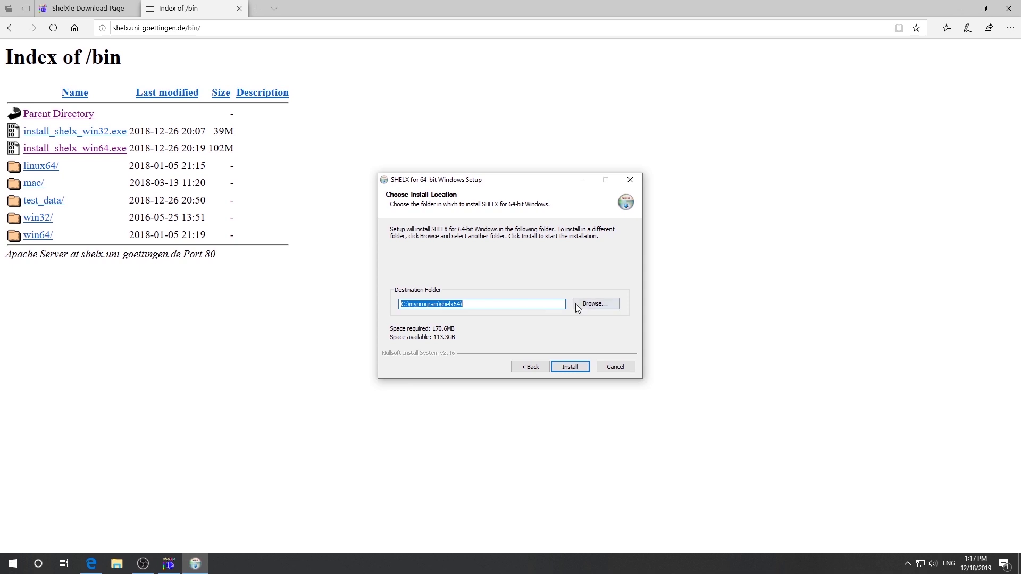
Step: Install SHELX into the C:\Demo\shelx64 destination folder and close the completed installer
click(591, 307)
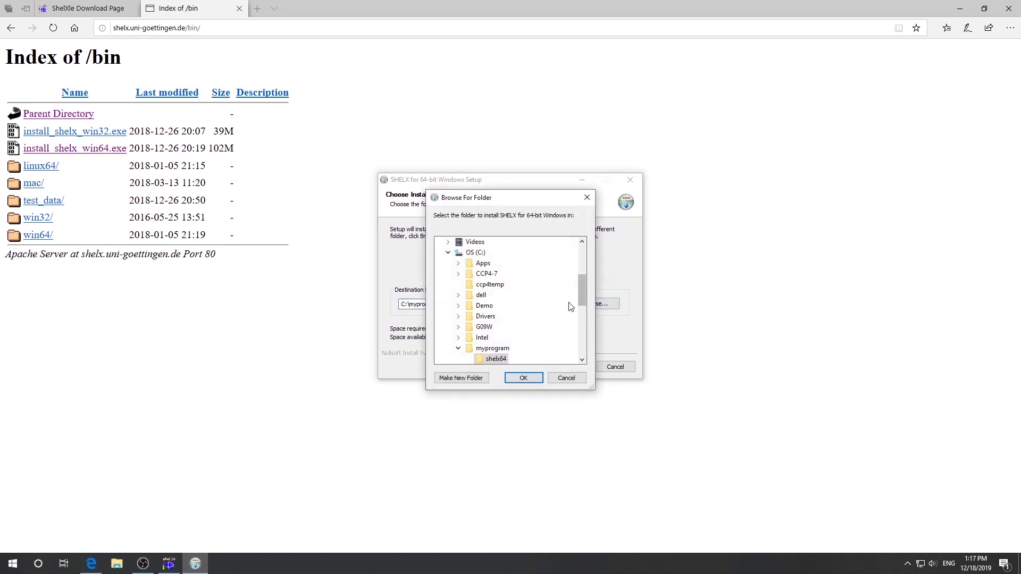
click(484, 305)
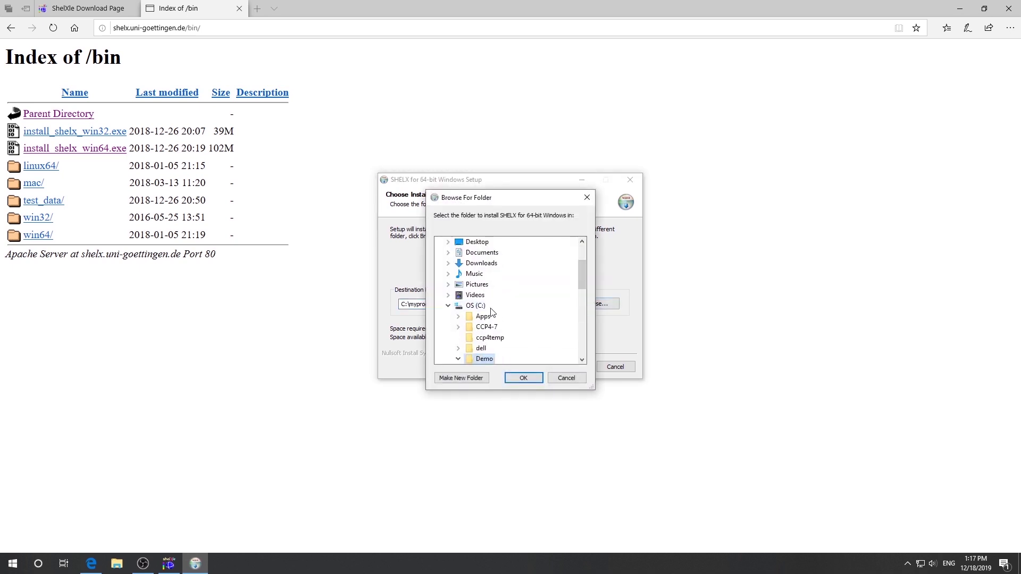
click(525, 378)
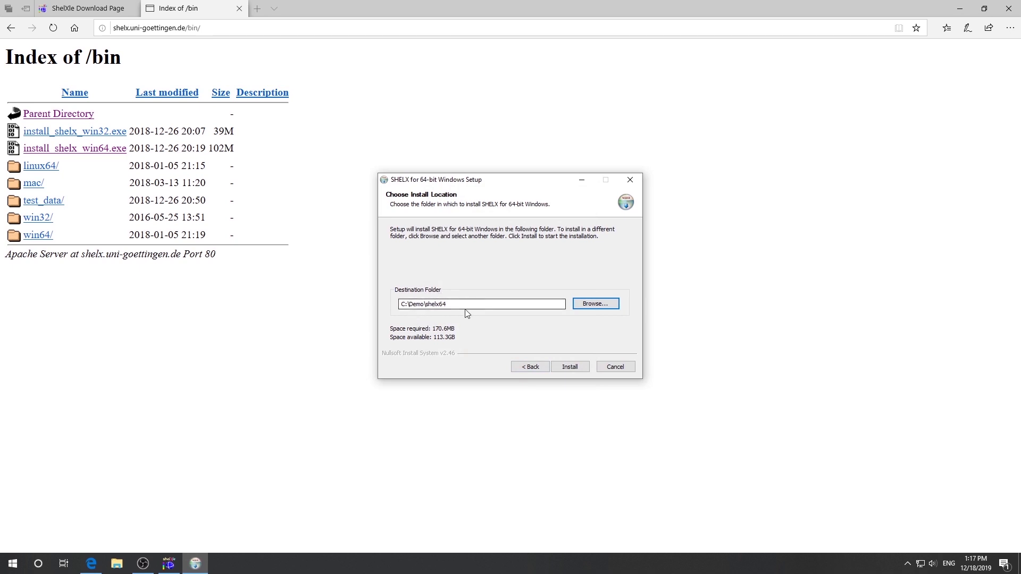
click(570, 368)
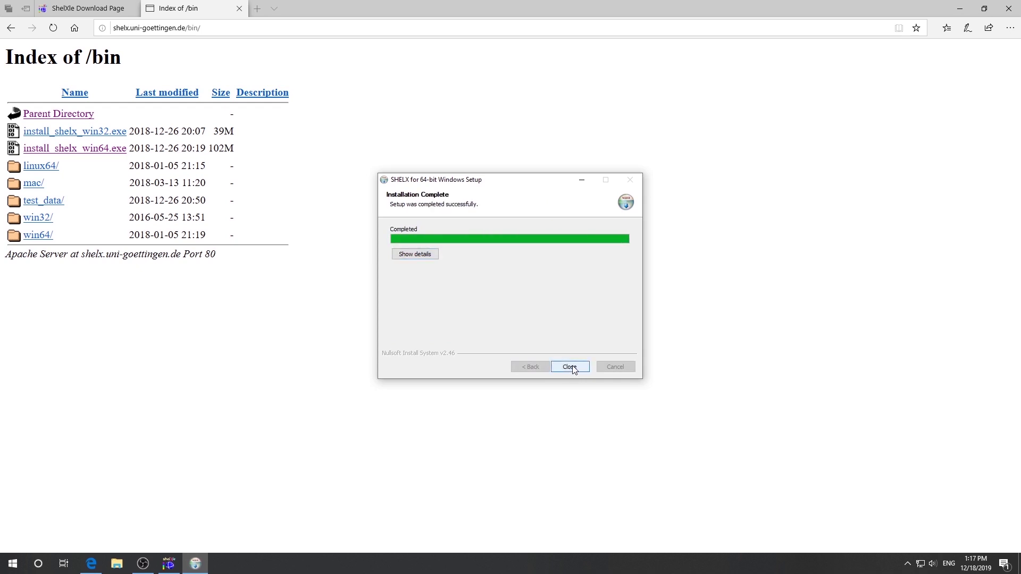
click(570, 367)
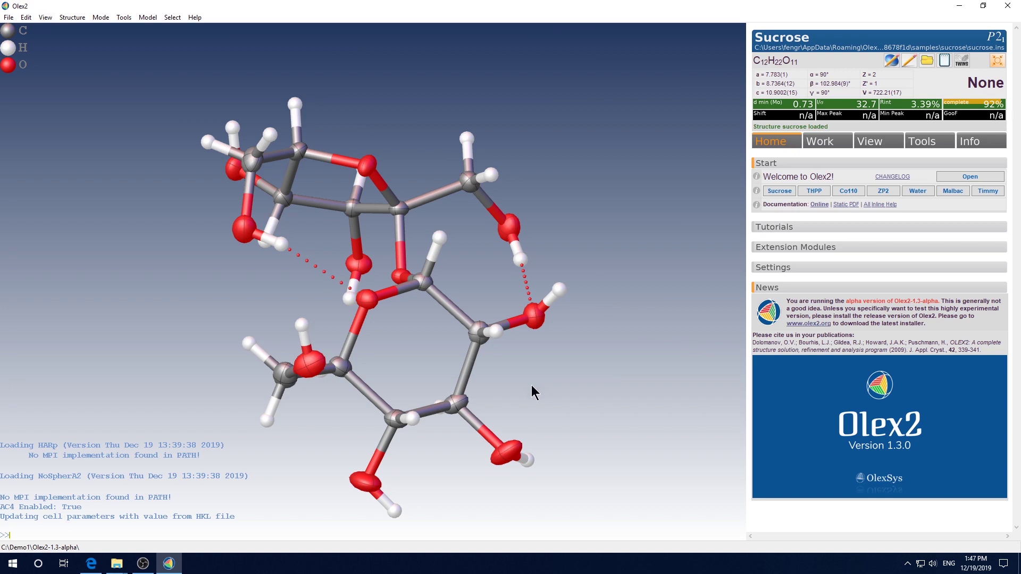
Step: Copy all twelve SHELX programs from shelx64 into C:\Demo1\Olex2-1.3-alpha and relaunch olex2
click(117, 563)
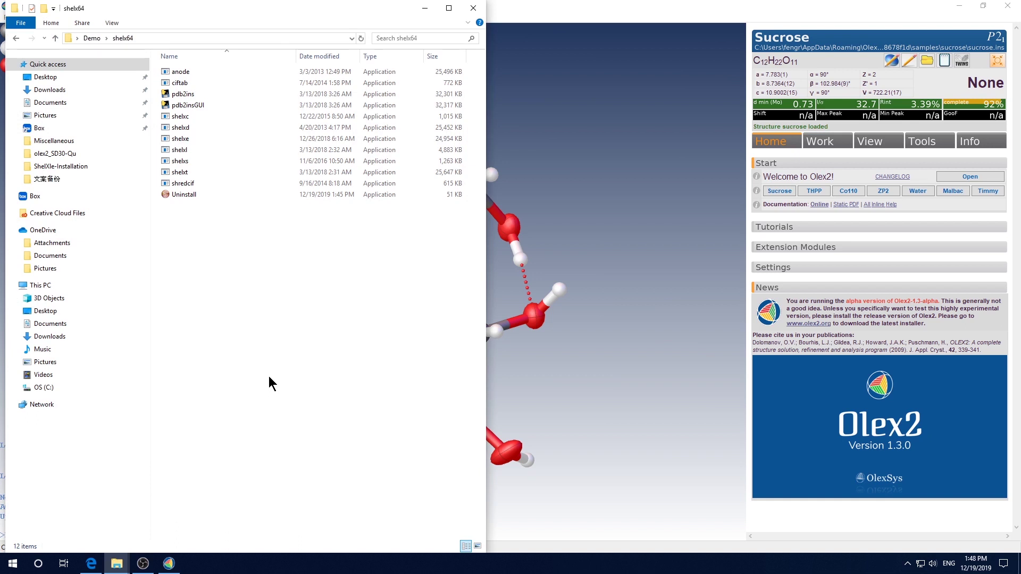
drag(295, 251, 176, 51)
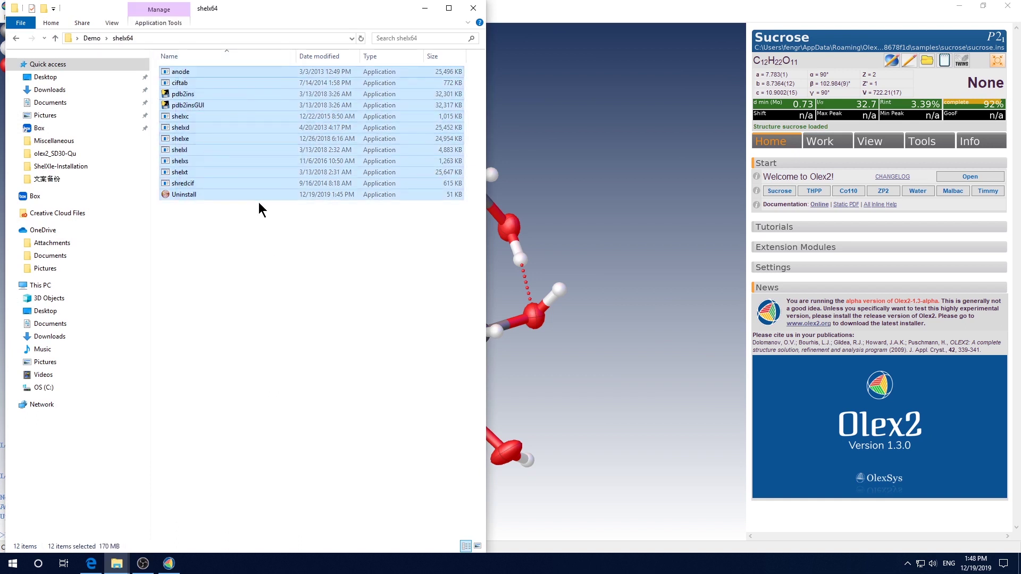
drag(260, 196, 817, 273)
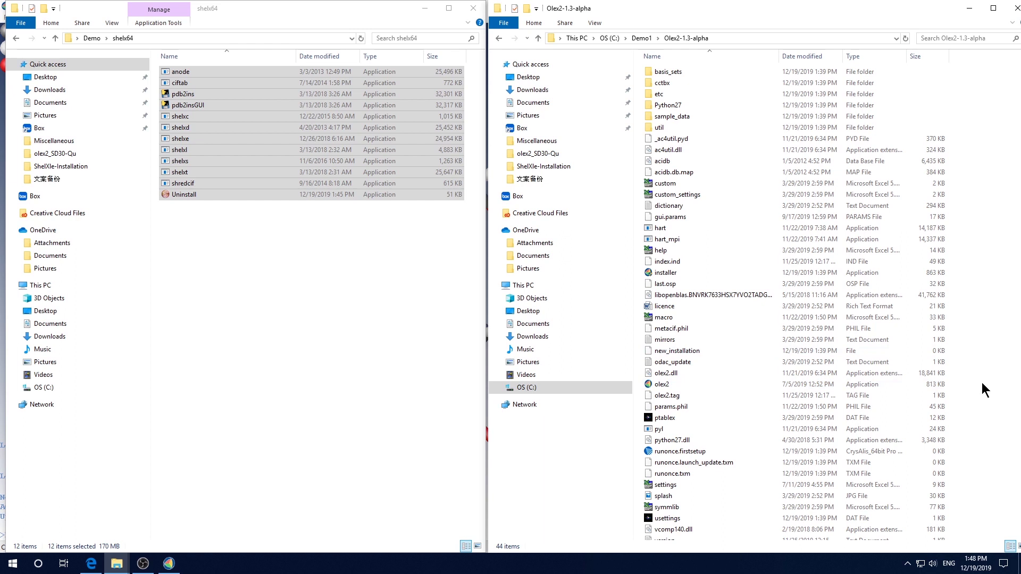
double_click(672, 406)
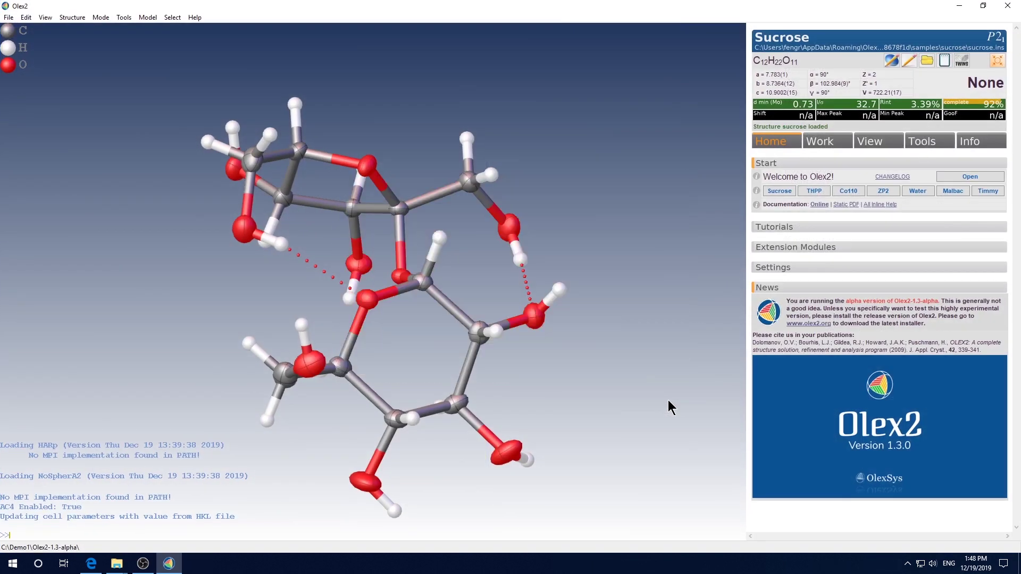
Step: Check which programs the Work panel's Solve and Refine settings now offer
click(830, 143)
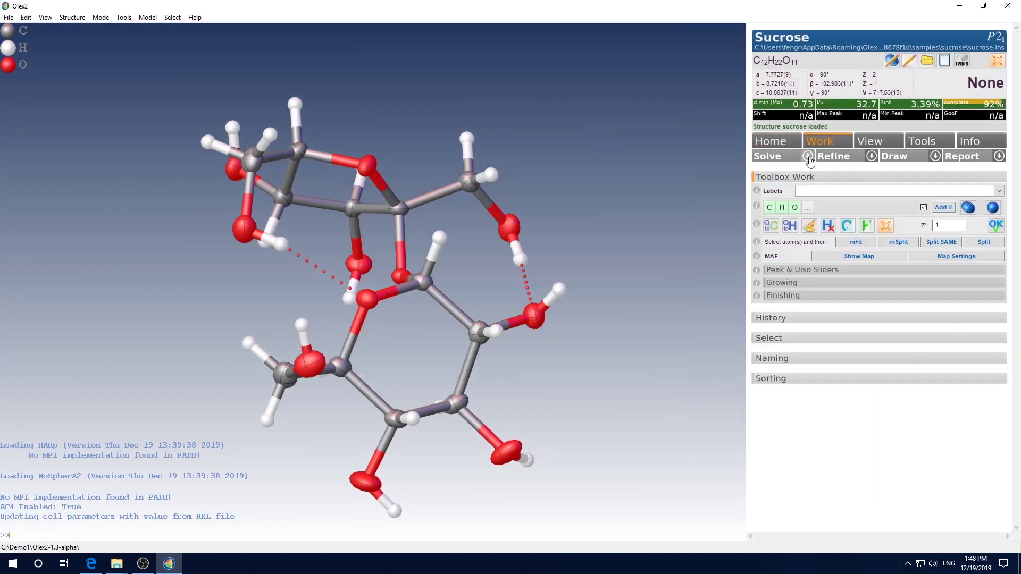
click(808, 156)
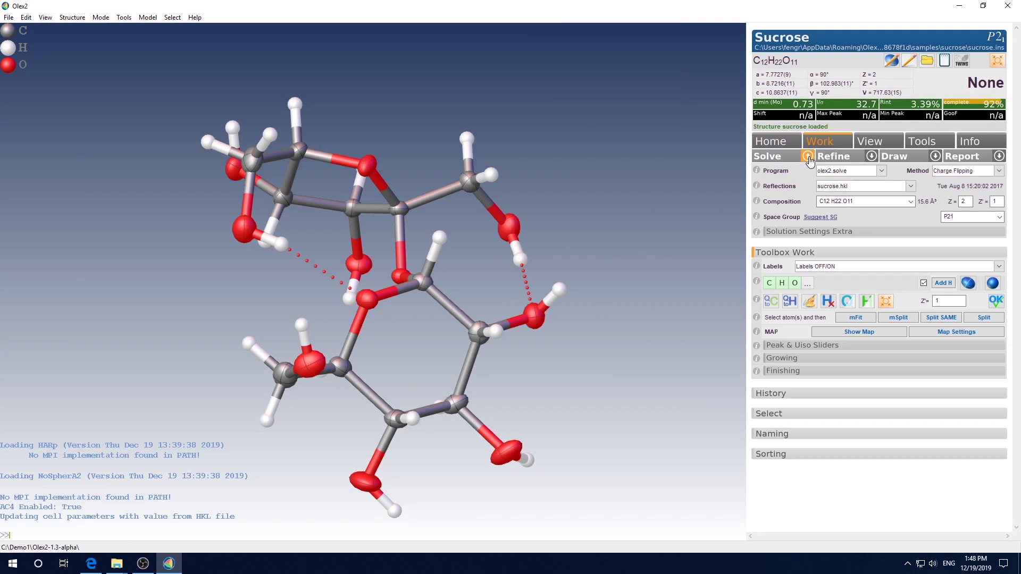
click(881, 172)
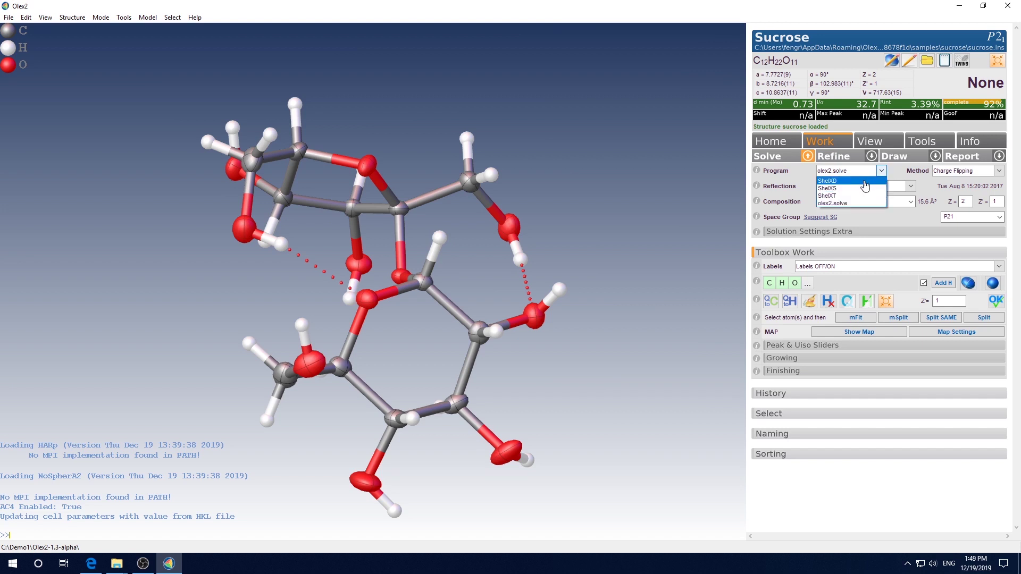
click(871, 156)
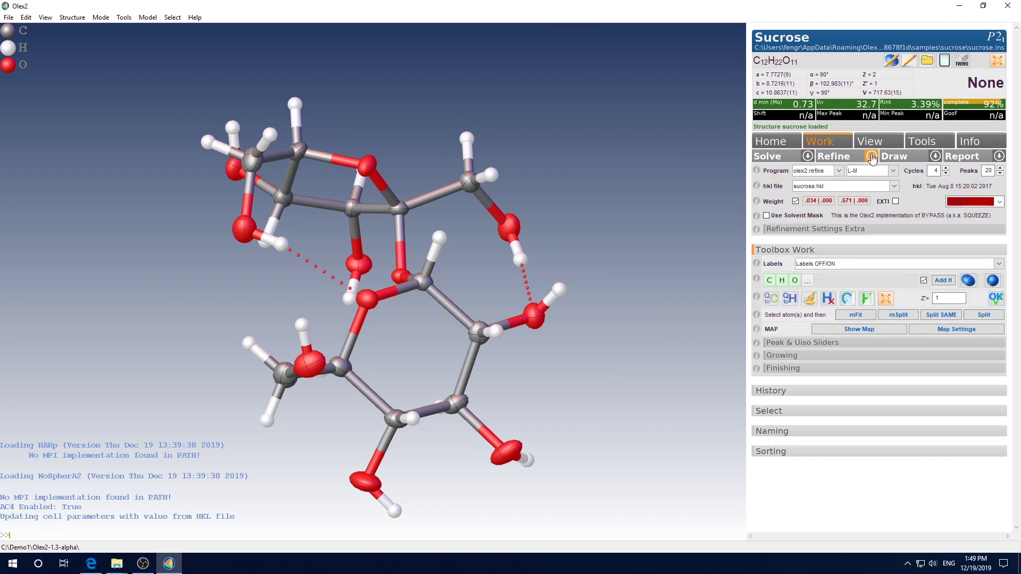
click(839, 170)
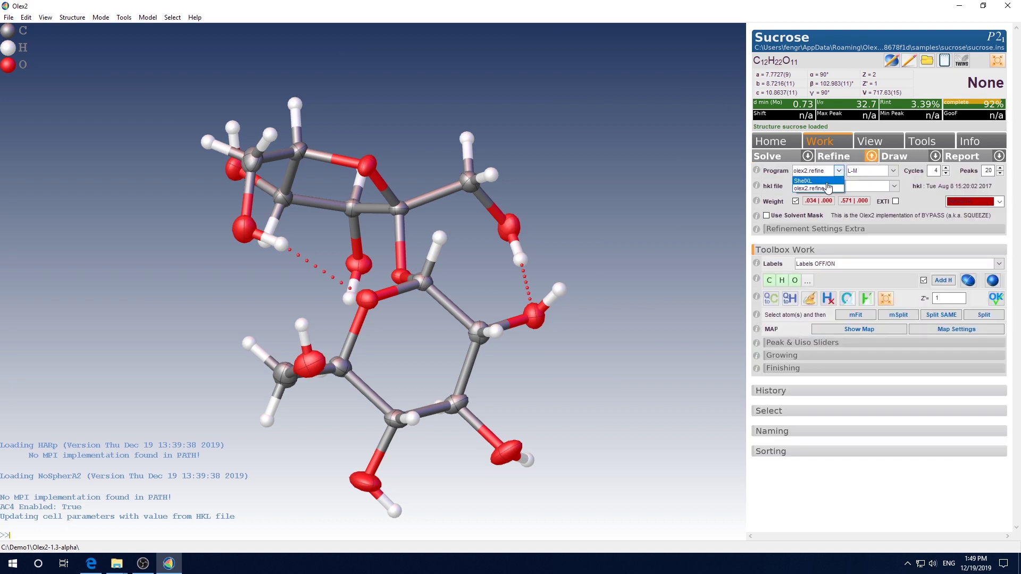
Step: Set ShelXT as the Solve program and ShelXL as the Refine program
click(808, 156)
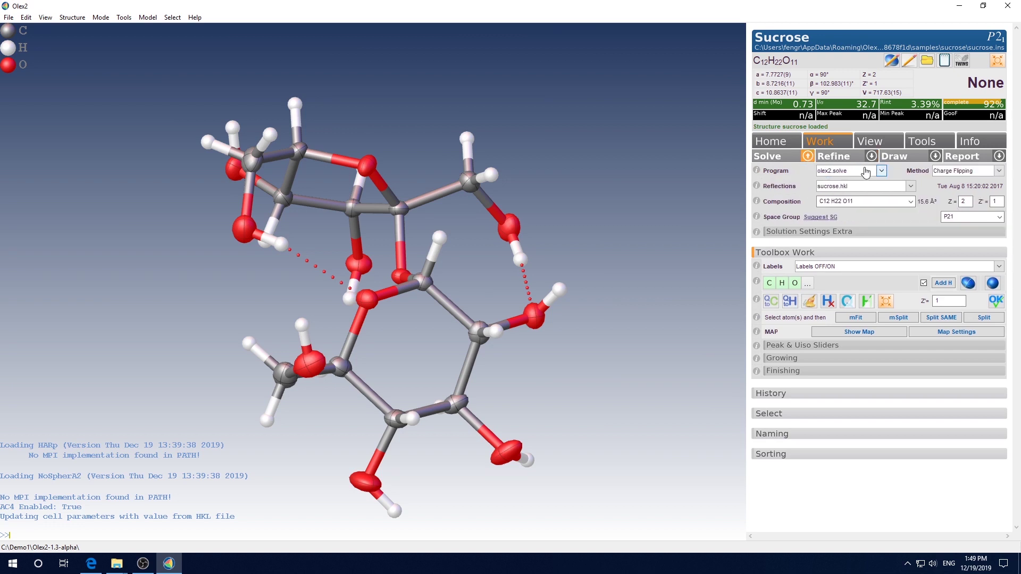
click(867, 171)
click(848, 203)
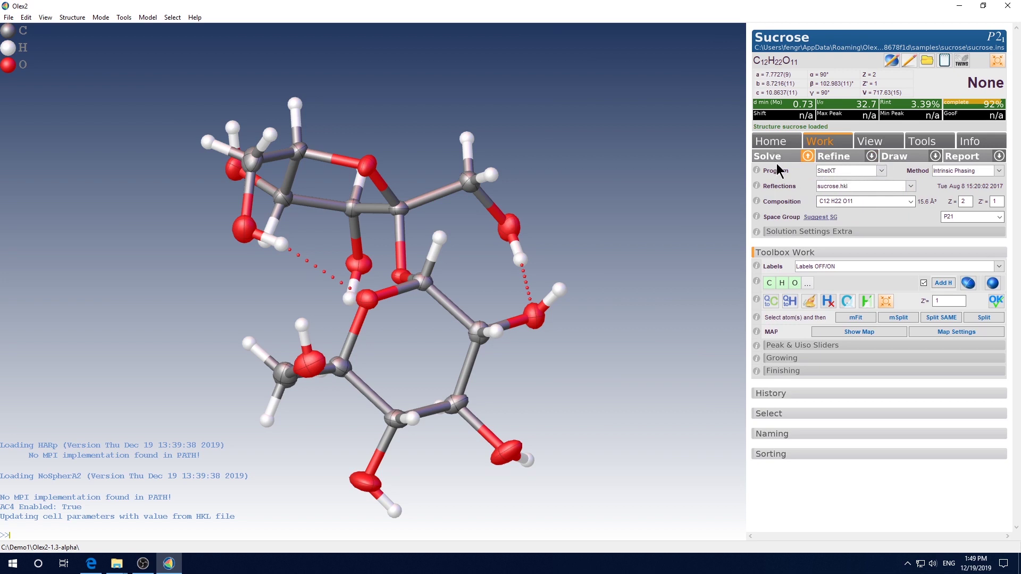
click(872, 156)
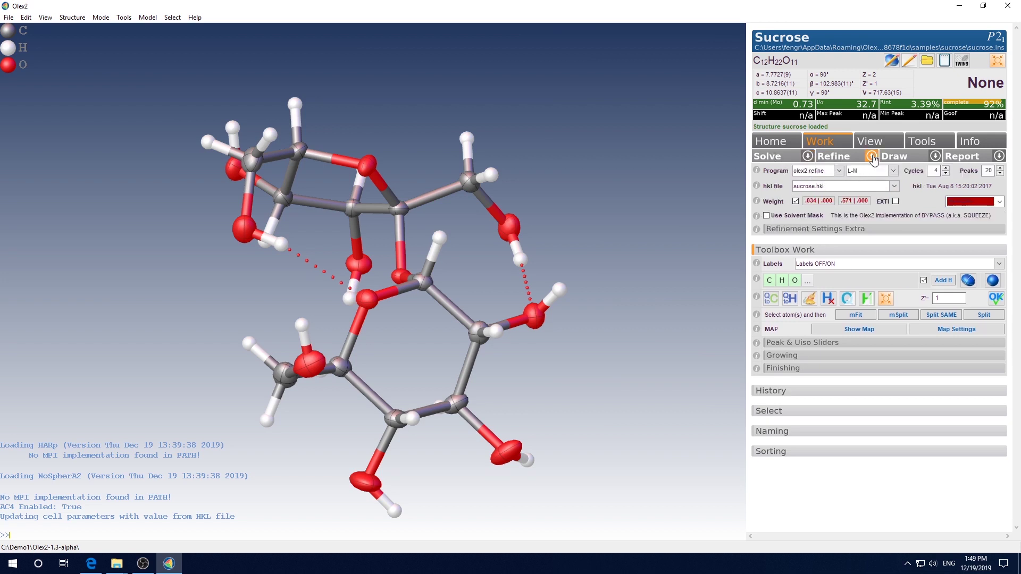
click(839, 170)
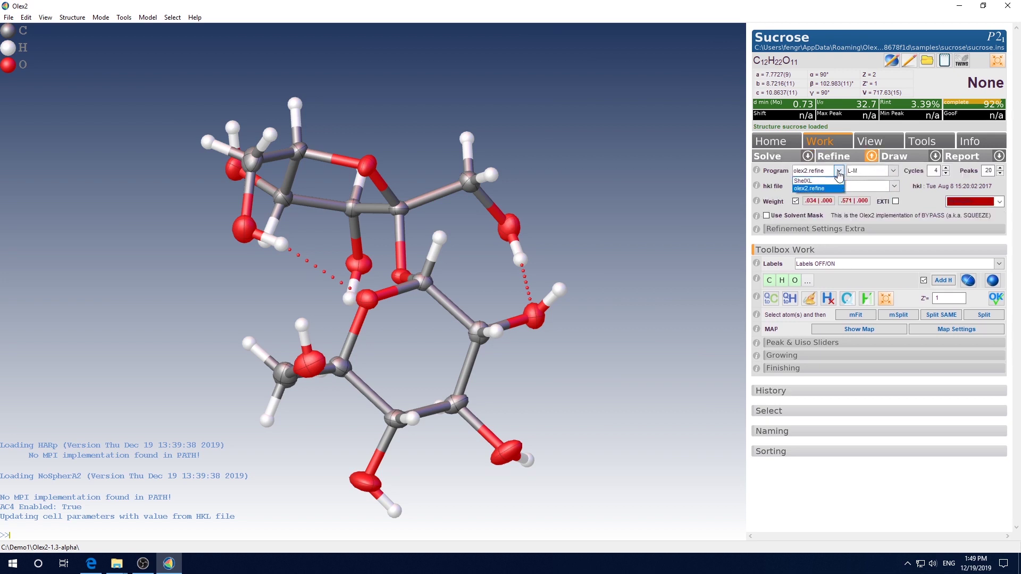
click(819, 181)
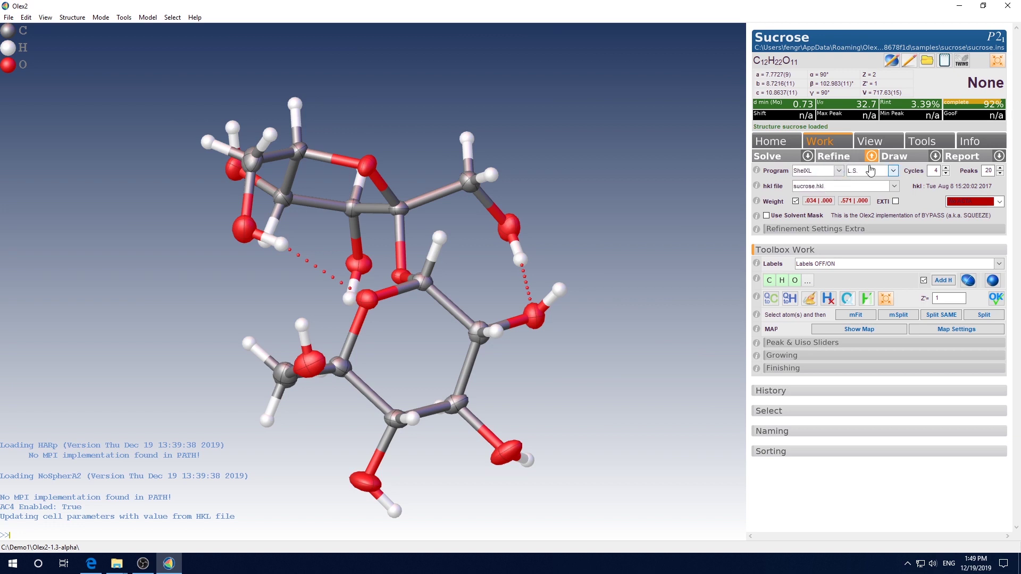